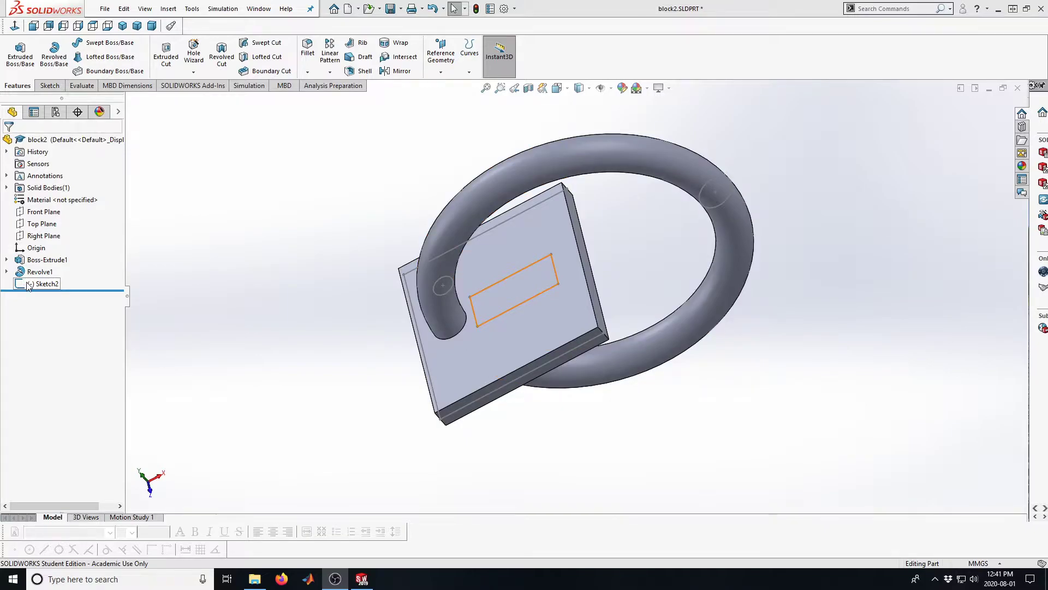
Delete the rectangle sketch Sketch2 and the curved ring feature Revolve1 from the part
{"action": "right_click", "coordinate": [31, 284]}
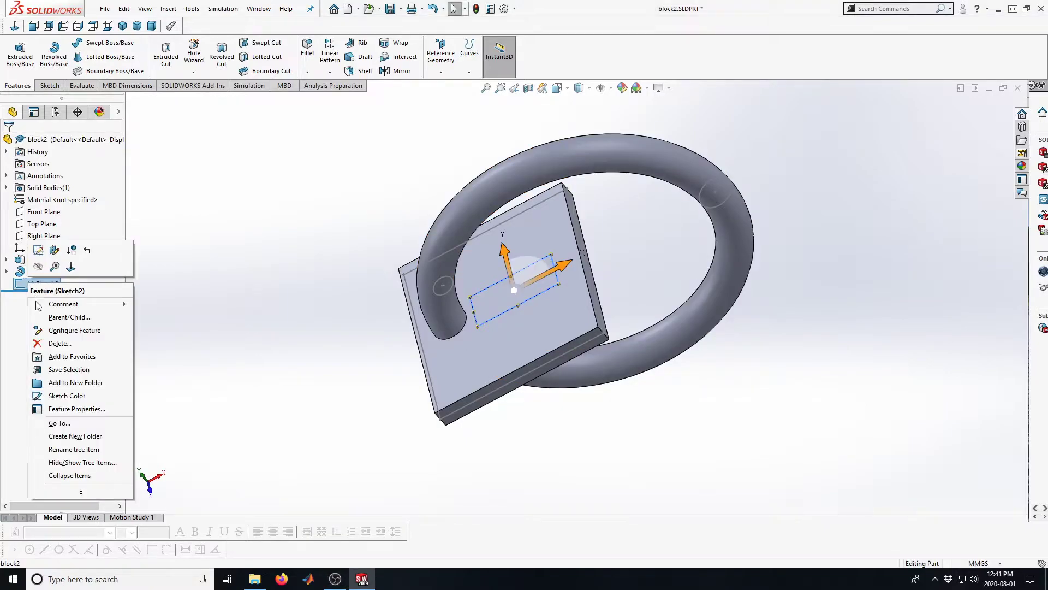
{"action": "left_click", "coordinate": [60, 348]}
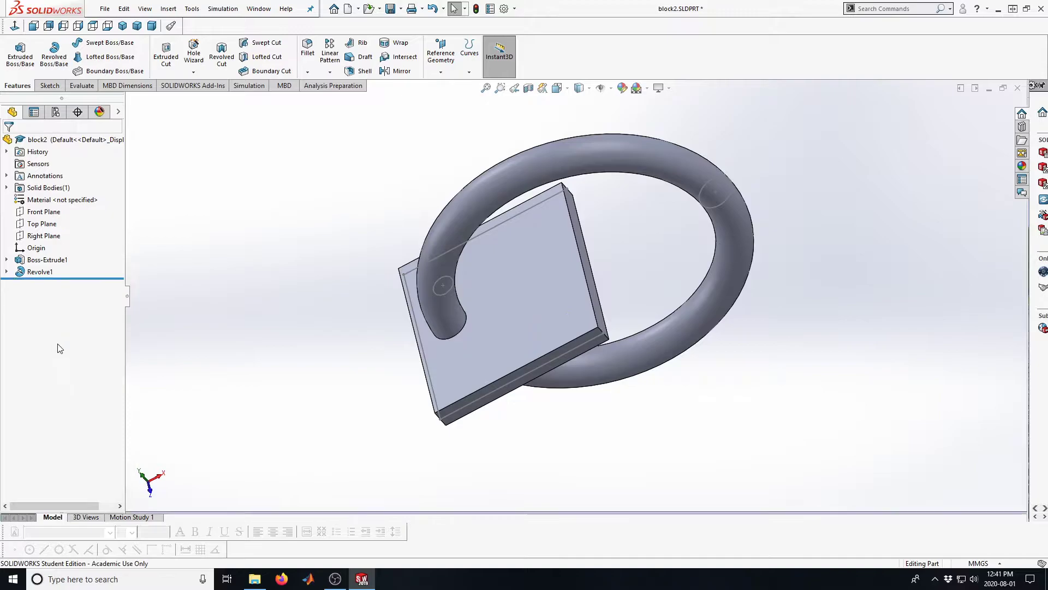
{"action": "left_click", "coordinate": [37, 272]}
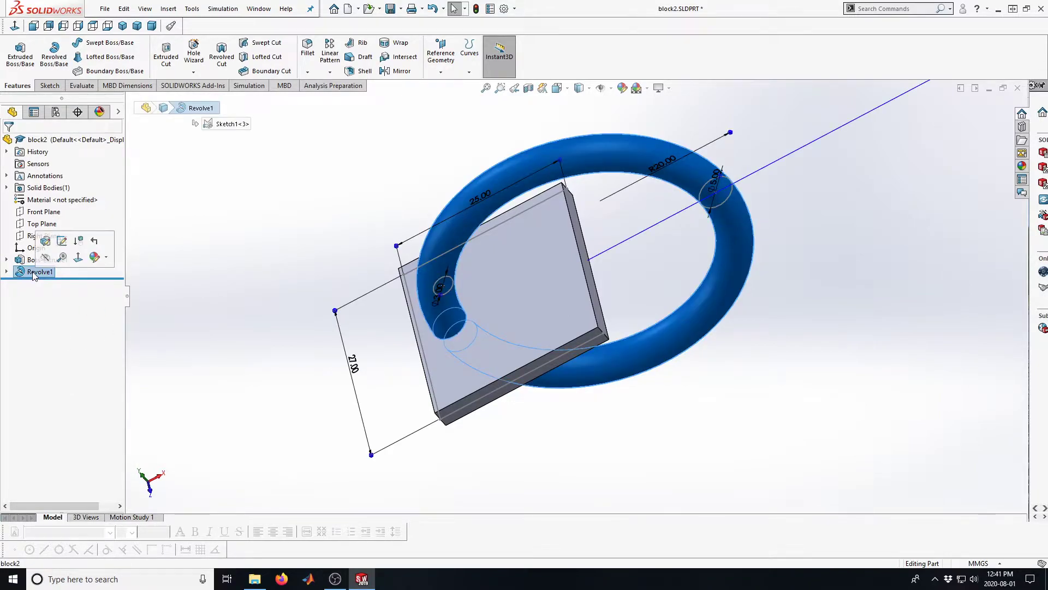
{"action": "right_click", "coordinate": [25, 274]}
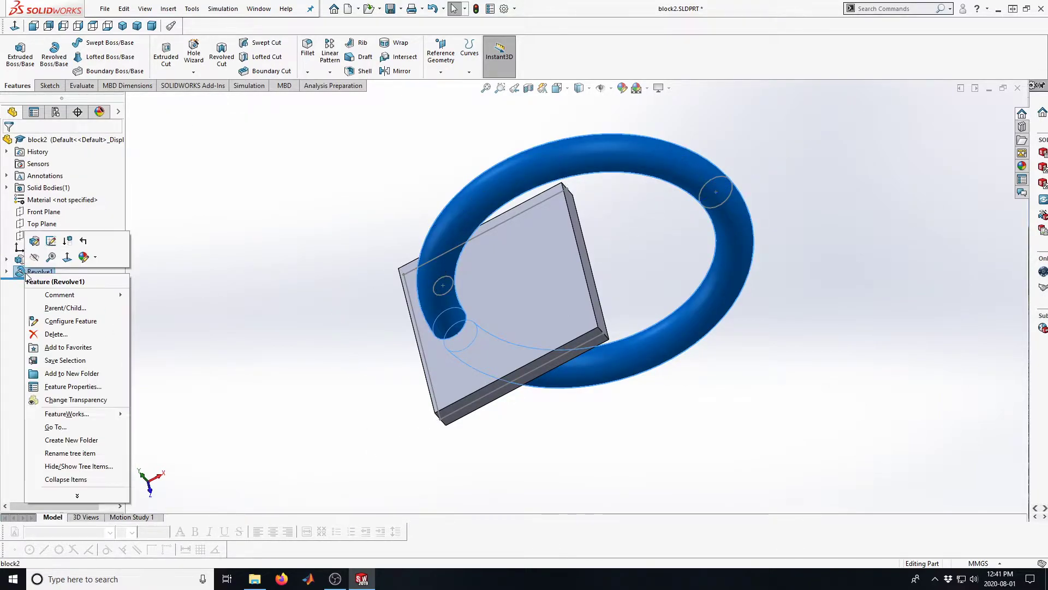
{"action": "left_click", "coordinate": [54, 334]}
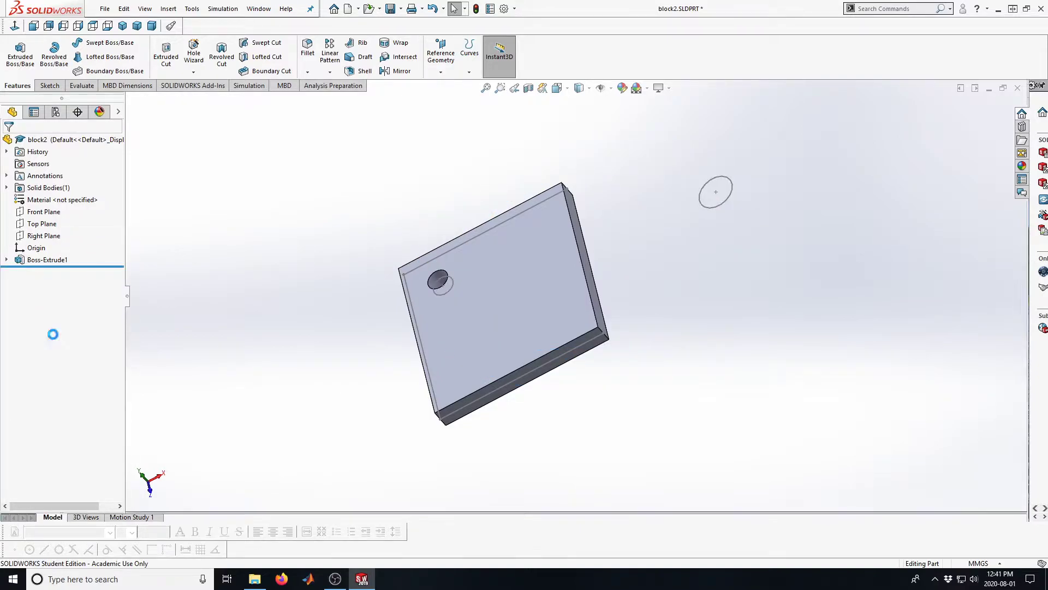
Delete the extruded plate feature Boss-Extrude1 from the part, keeping its underlying sketch
{"action": "left_click", "coordinate": [6, 261]}
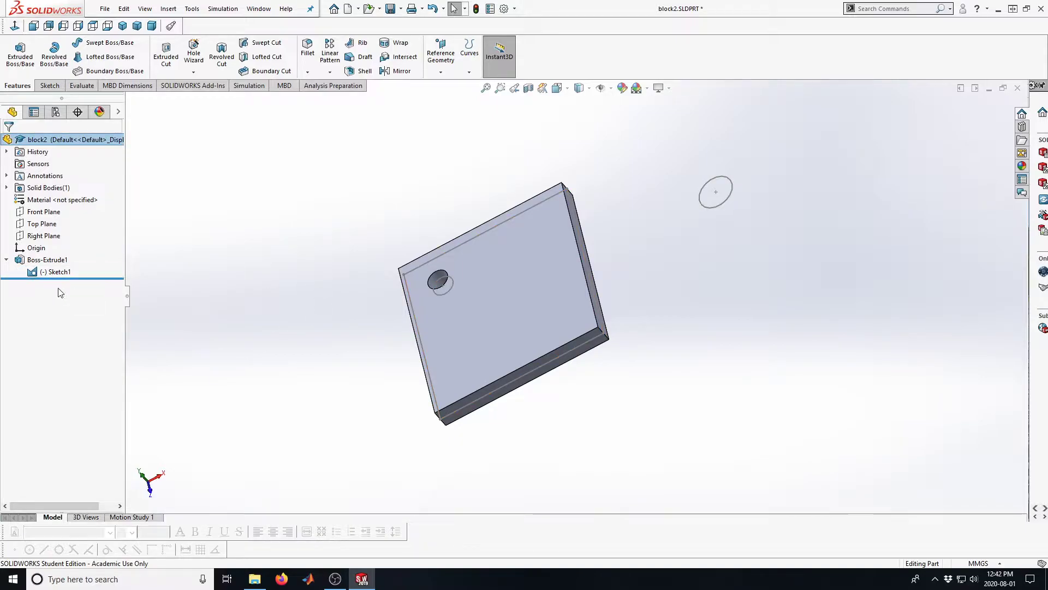
{"action": "left_click", "coordinate": [24, 260]}
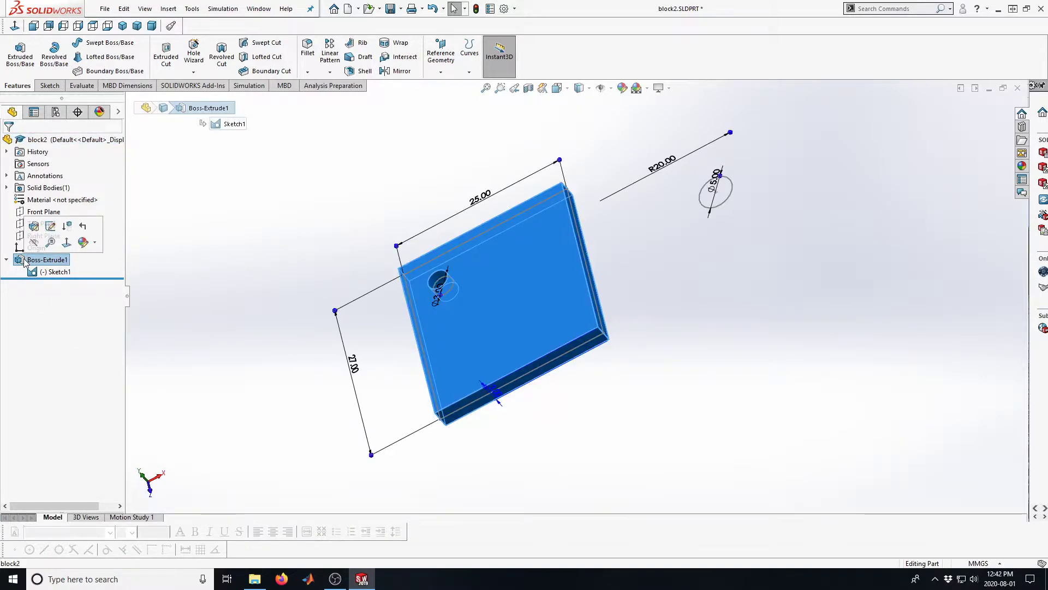
{"action": "left_click", "coordinate": [185, 254]}
{"action": "left_click", "coordinate": [39, 261]}
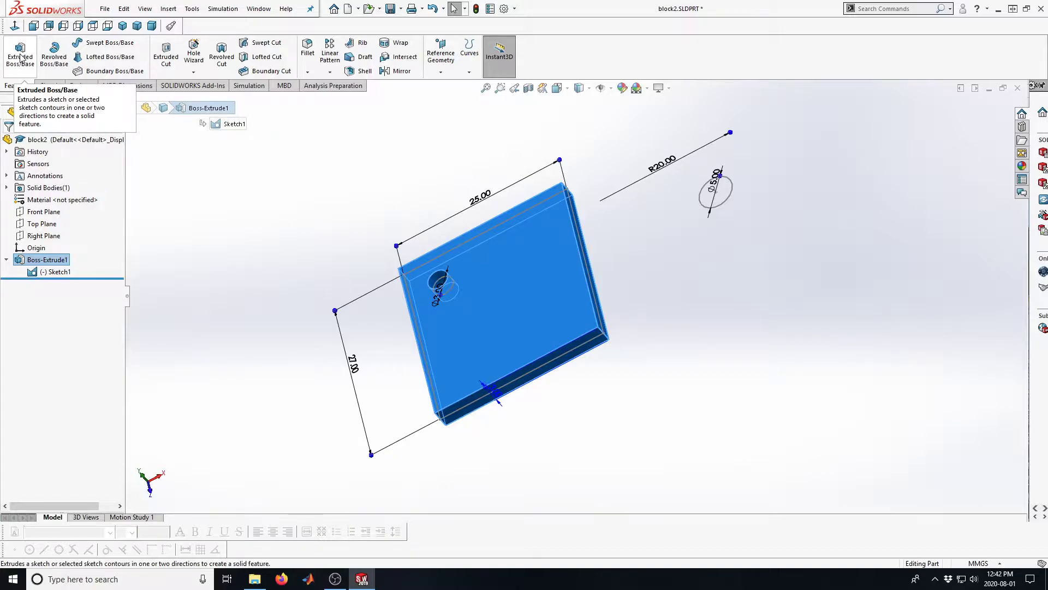
{"action": "left_click", "coordinate": [54, 261]}
{"action": "left_click", "coordinate": [54, 261]}
{"action": "right_click", "coordinate": [54, 260]}
{"action": "left_click", "coordinate": [261, 259]}
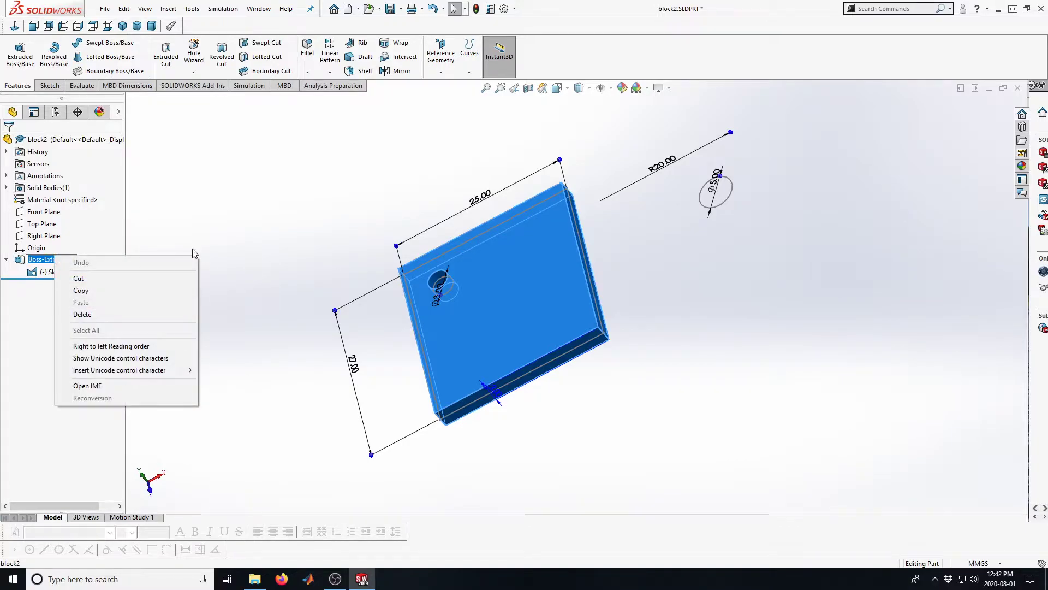
{"action": "right_click", "coordinate": [22, 261]}
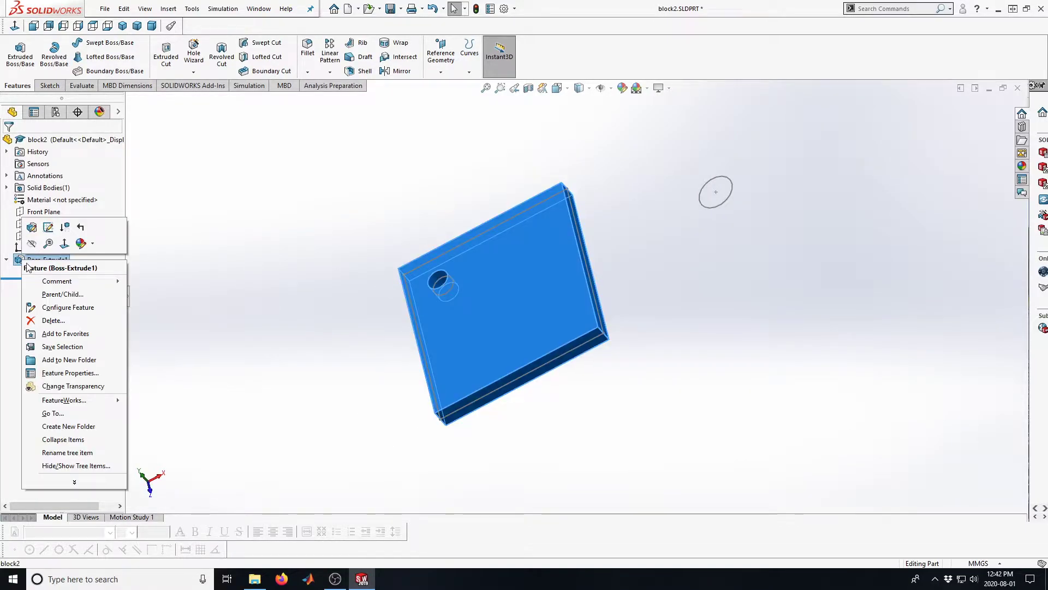
{"action": "left_click", "coordinate": [57, 317]}
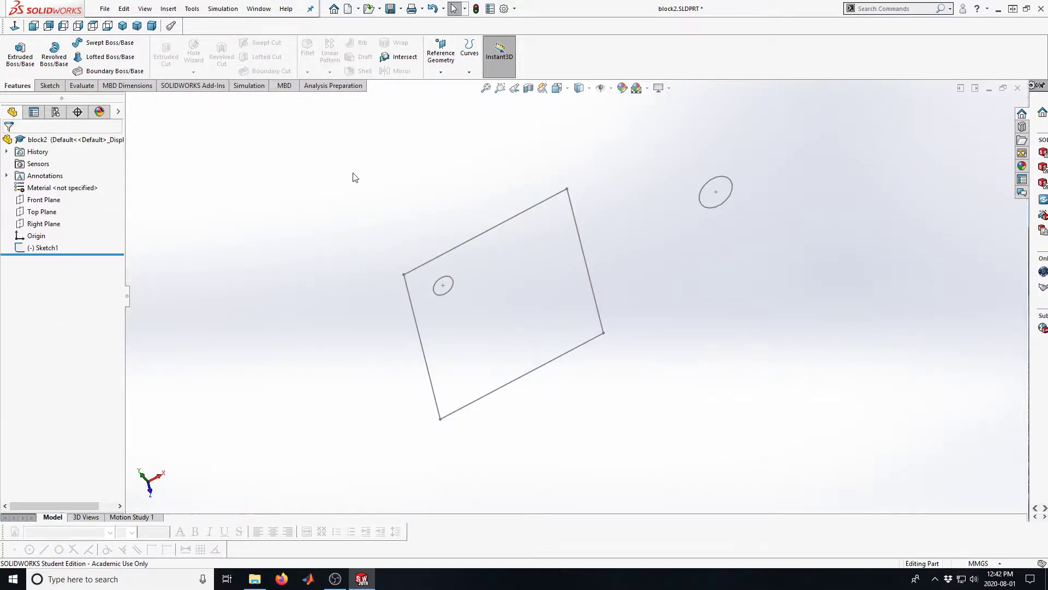
{"action": "left_click", "coordinate": [28, 250]}
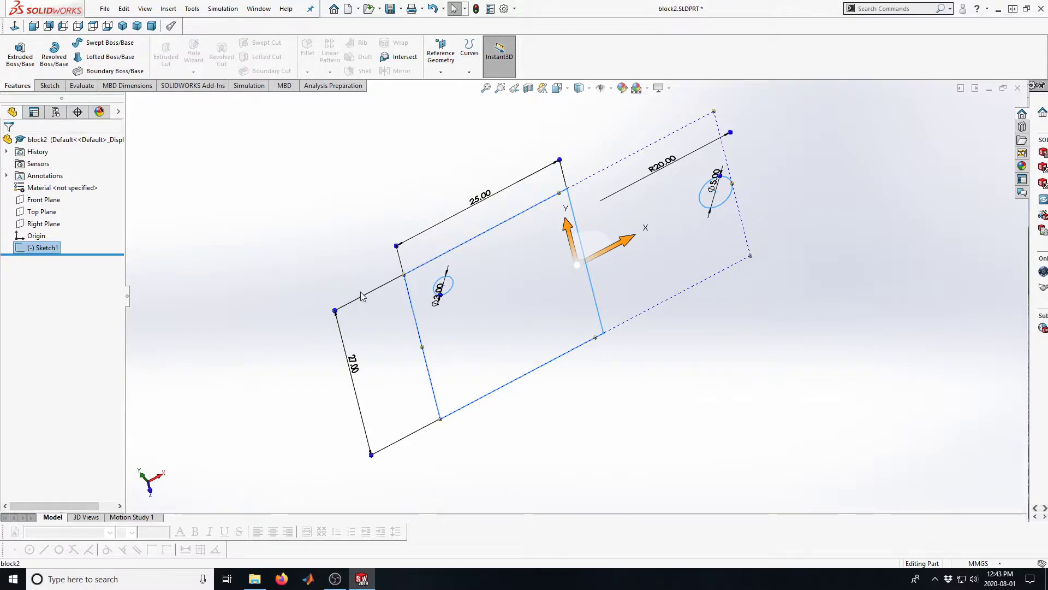
{"action": "mouse_move", "coordinate": [356, 259]}
{"action": "middle_mouse_down"}
{"action": "mouse_move", "coordinate": [362, 285]}
{"action": "mouse_move", "coordinate": [367, 251]}
{"action": "mouse_move", "coordinate": [366, 304]}
{"action": "middle_mouse_up"}
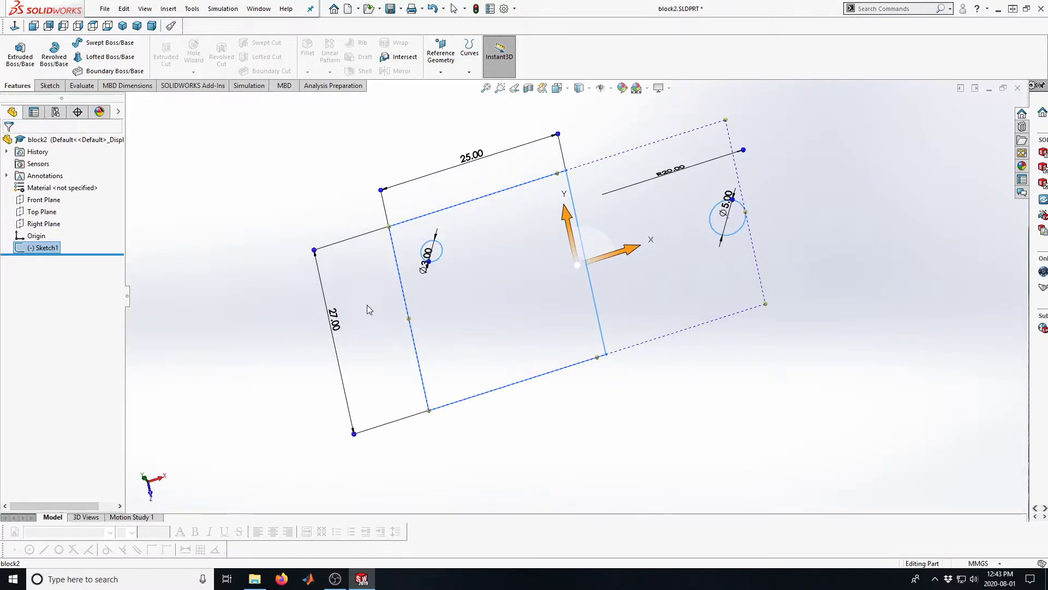
{"action": "left_click", "coordinate": [204, 240]}
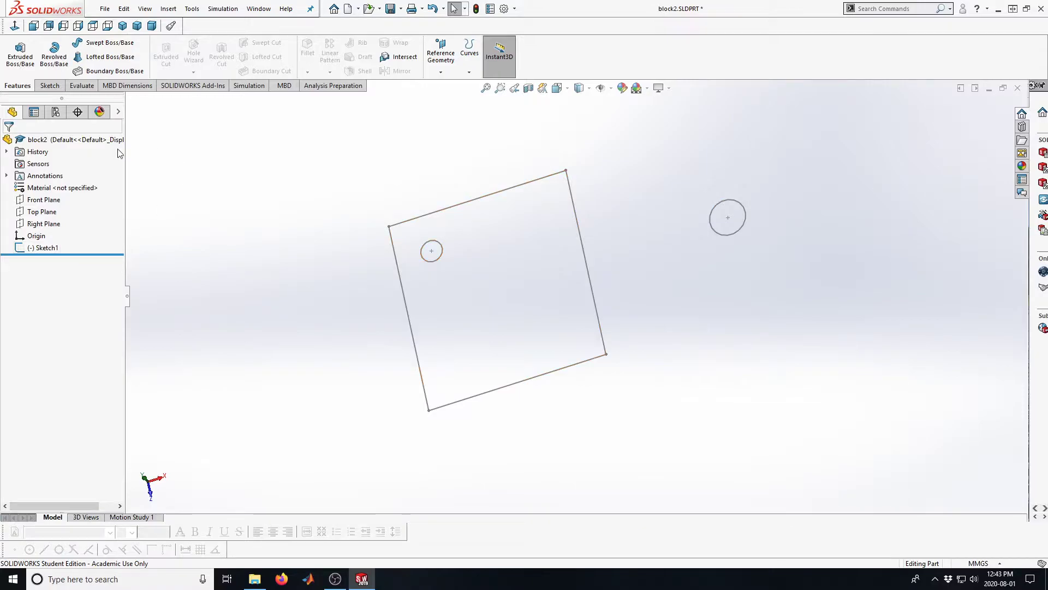
{"action": "left_click", "coordinate": [20, 53]}
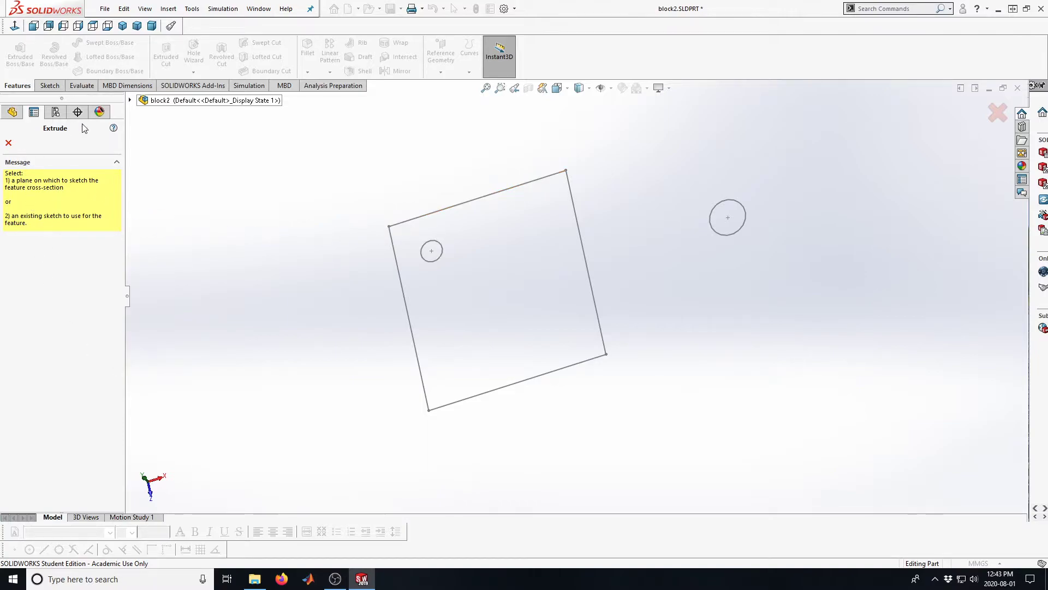
{"action": "left_click", "coordinate": [145, 102]}
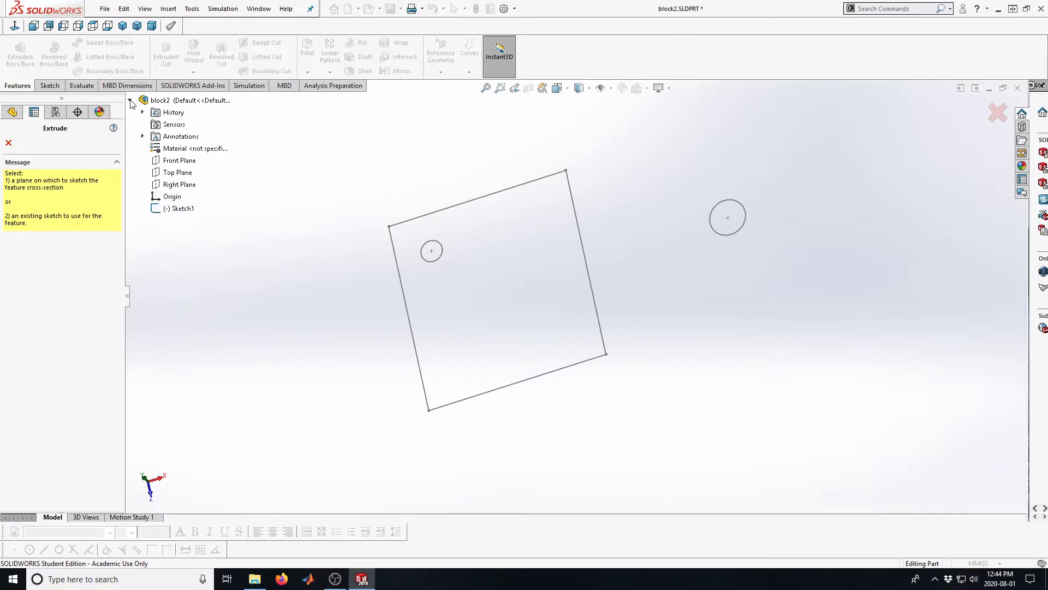
{"action": "left_click", "coordinate": [173, 160]}
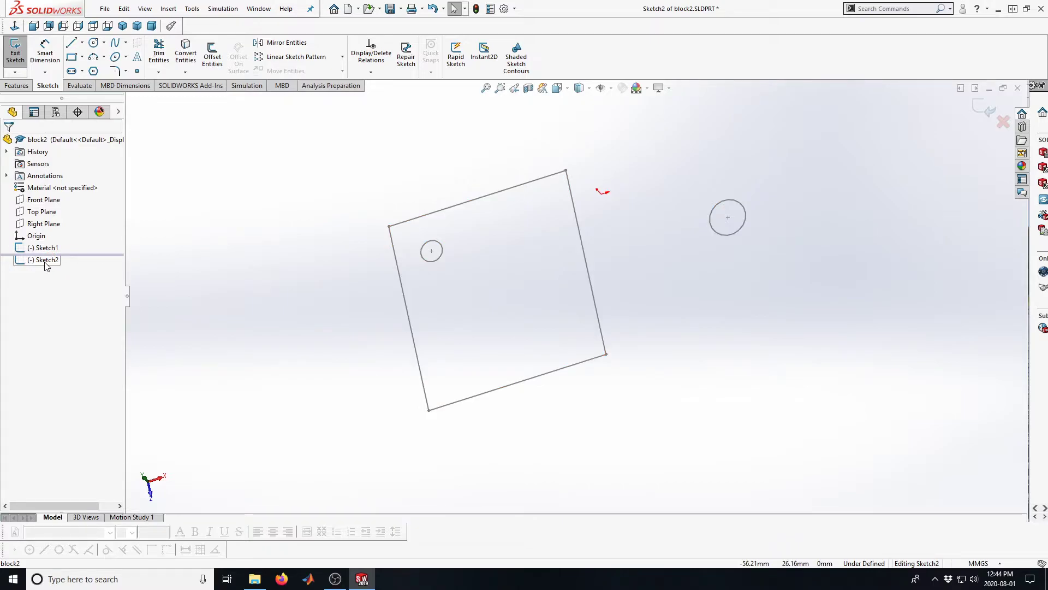
{"action": "mouse_move", "coordinate": [46, 265]}
{"action": "left_mouse_down"}
{"action": "mouse_move", "coordinate": [84, 252]}
{"action": "mouse_move", "coordinate": [36, 265]}
{"action": "left_mouse_up"}
{"action": "left_click", "coordinate": [557, 89]}
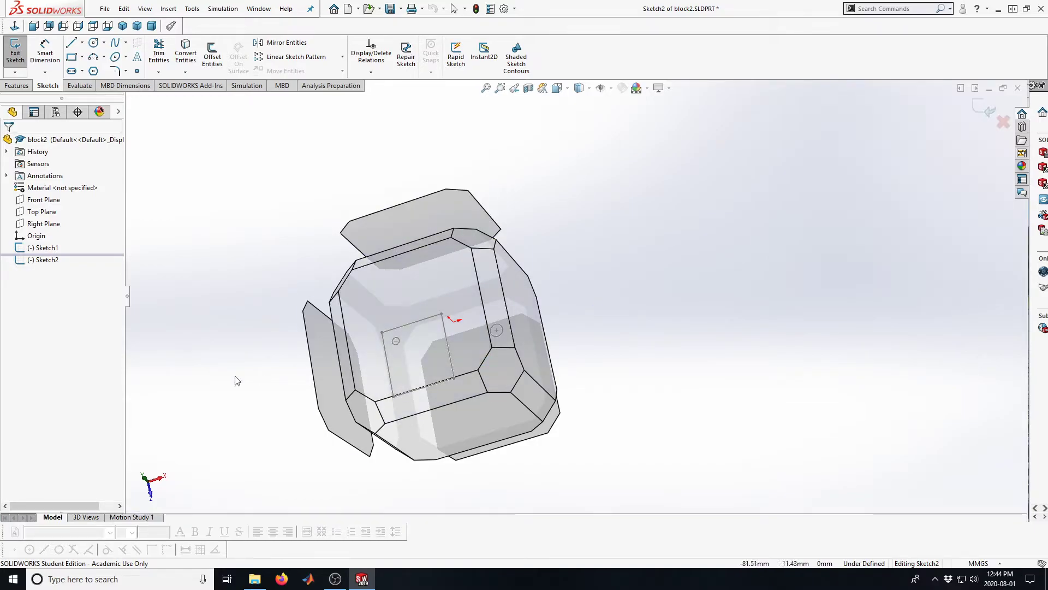
{"action": "left_click", "coordinate": [1003, 121]}
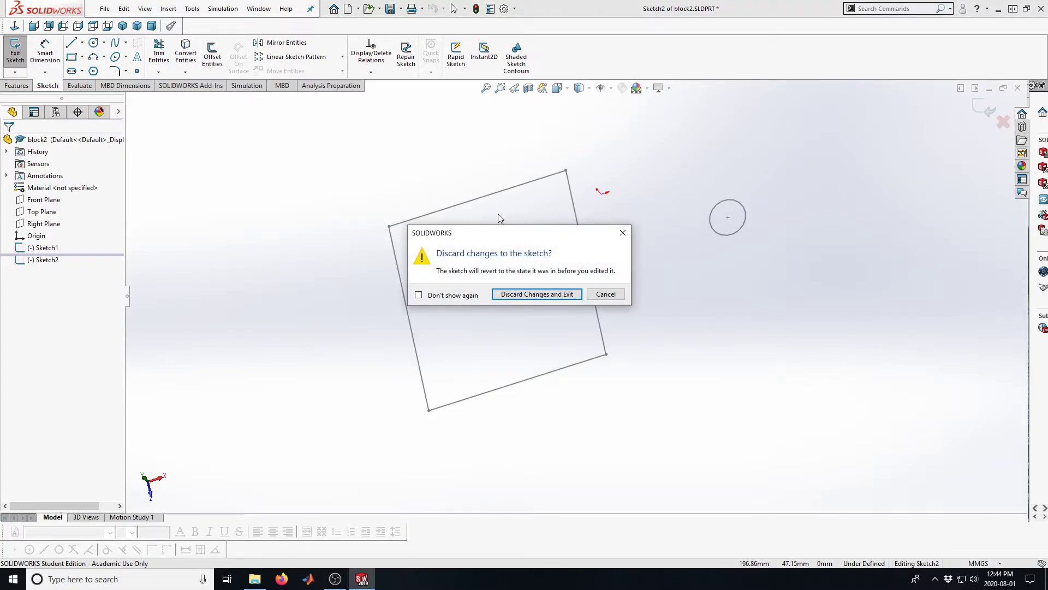
{"action": "left_click", "coordinate": [517, 295]}
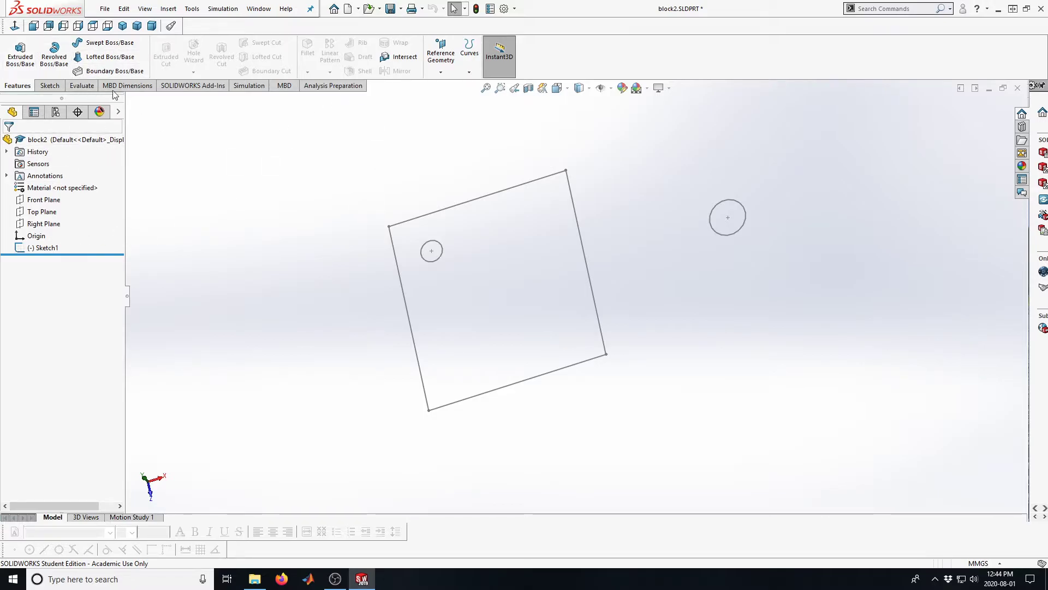
Create a 10 mm blind boss extrusion from a new corner rectangle about 18 by 41 mm on the Front Plane
{"action": "left_click", "coordinate": [15, 64]}
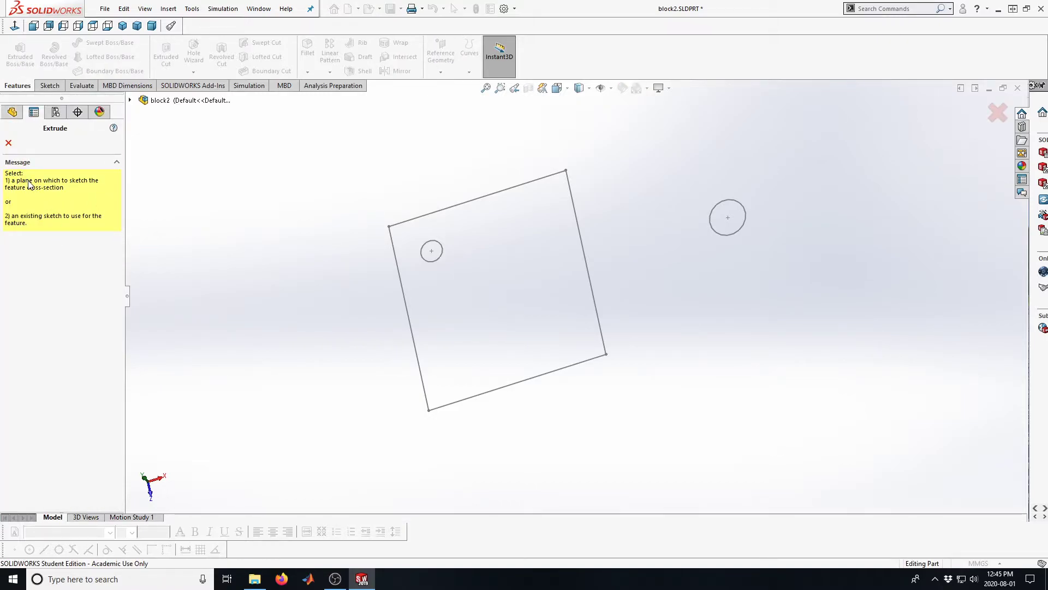
{"action": "left_click", "coordinate": [163, 100]}
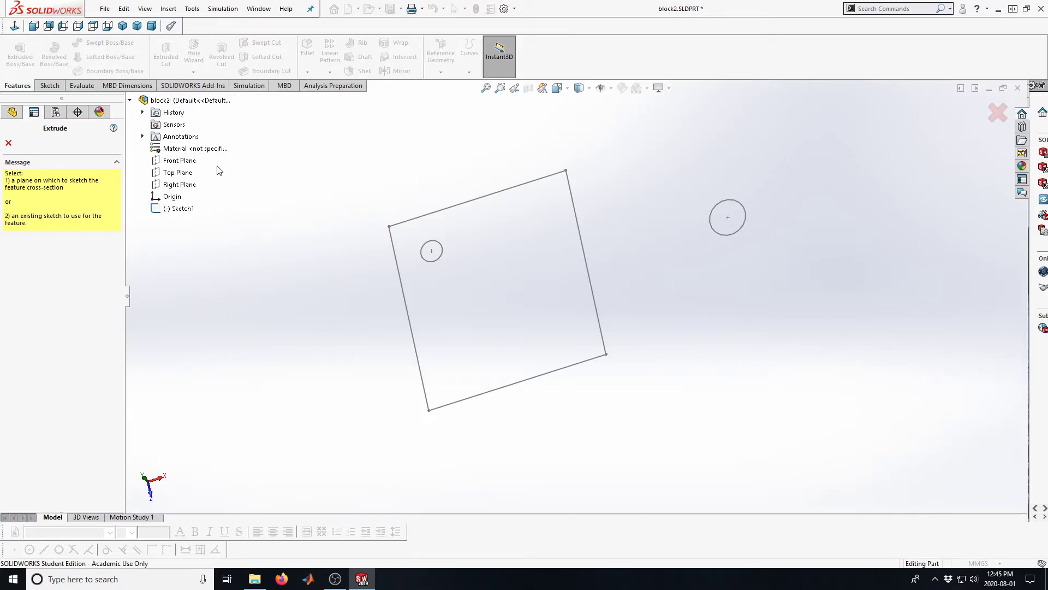
{"action": "left_click", "coordinate": [173, 160]}
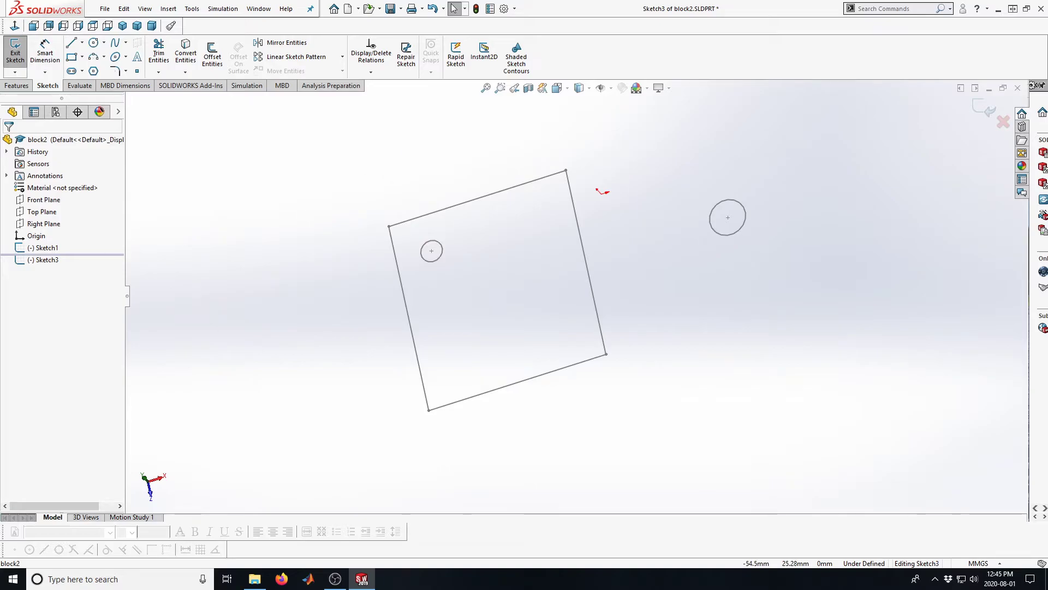
{"action": "left_click", "coordinate": [72, 57]}
{"action": "left_click", "coordinate": [440, 177]}
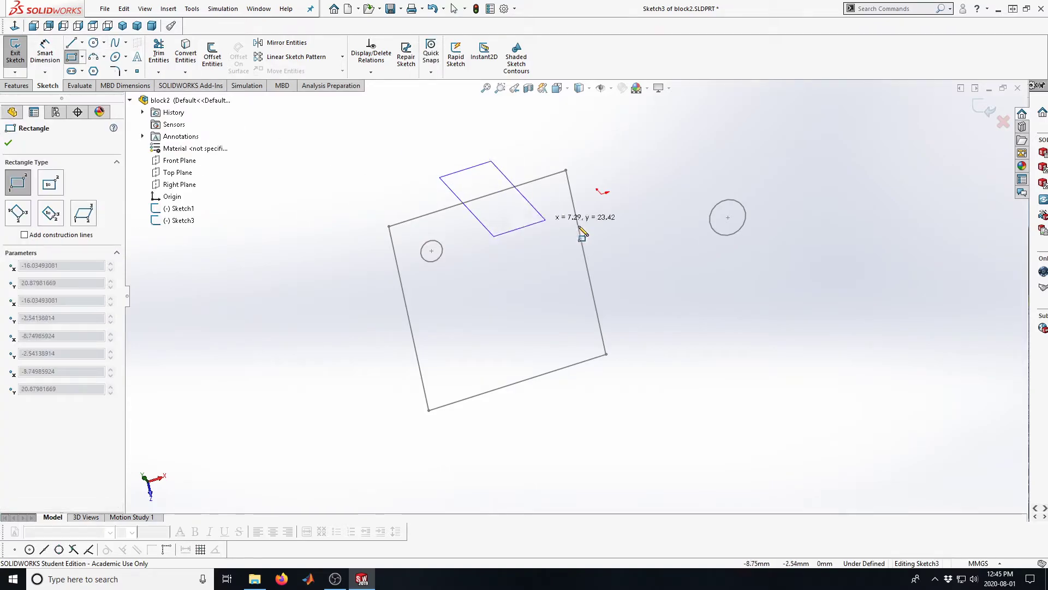
{"action": "left_click", "coordinate": [664, 241]}
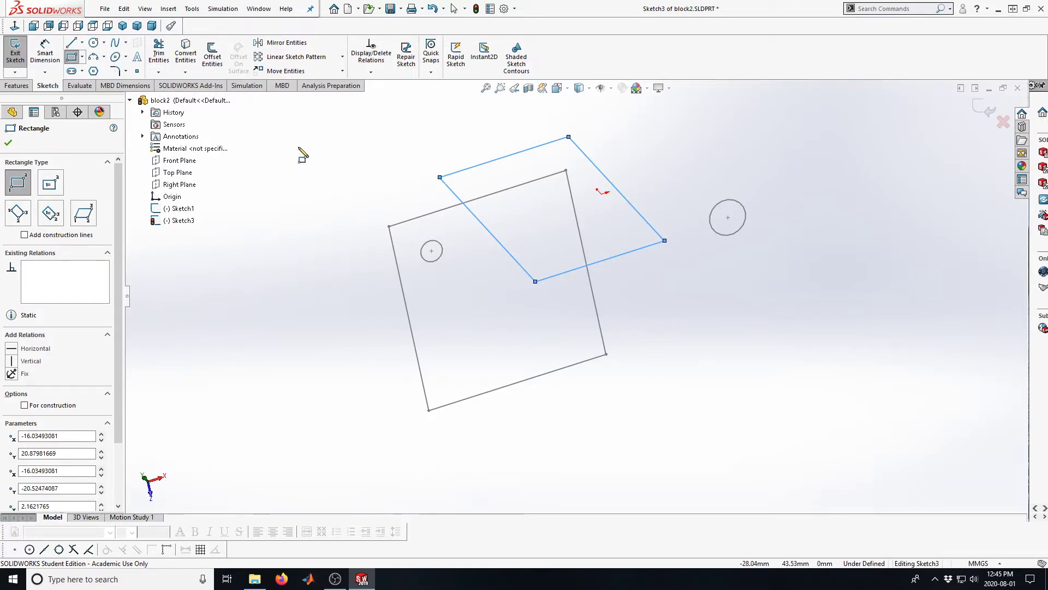
{"action": "left_click", "coordinate": [977, 106]}
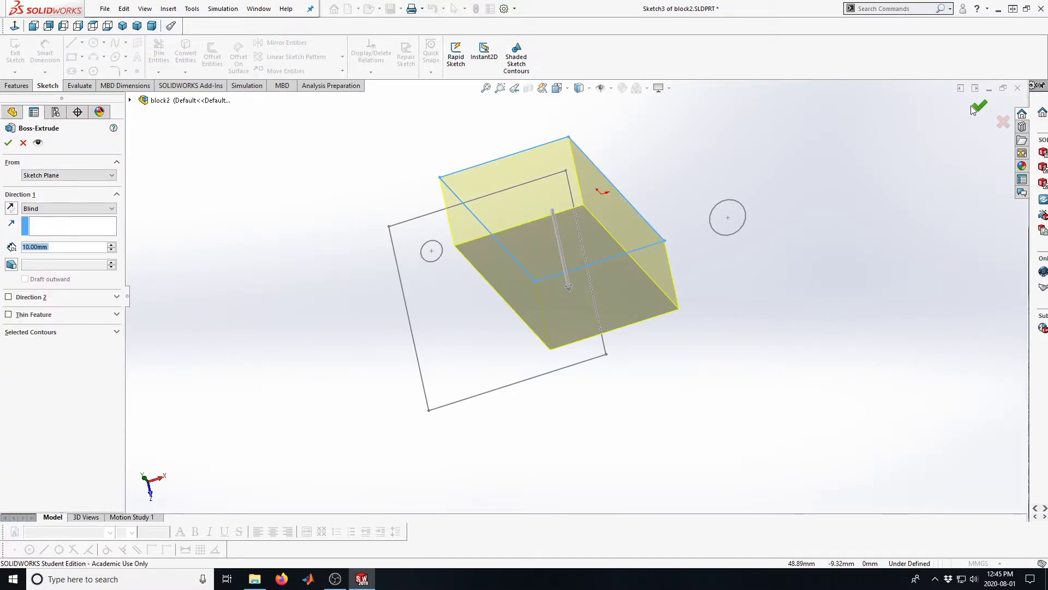
{"action": "left_click", "coordinate": [977, 106]}
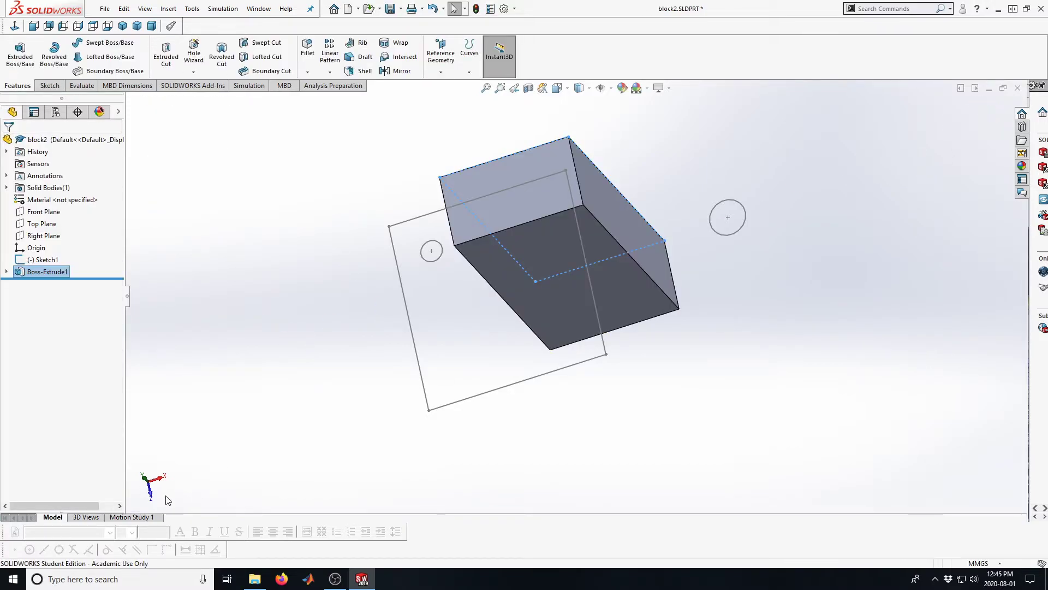
{"action": "left_click", "coordinate": [6, 271]}
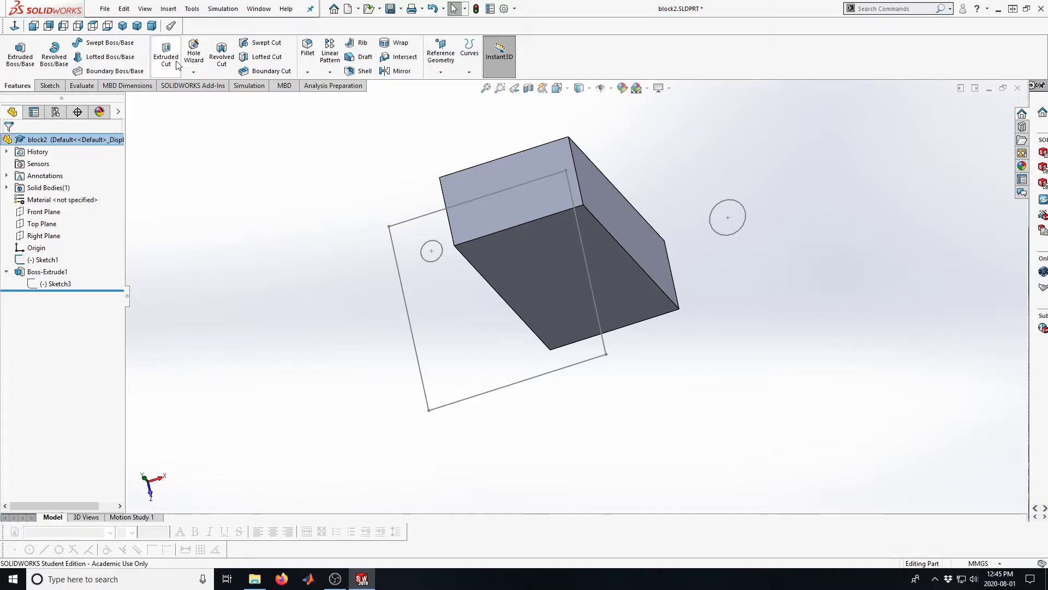
Create a second boss, extruded 10 mm blind, from a separate corner rectangle about 9 by 11 mm on the Top Plane
{"action": "left_click", "coordinate": [8, 53]}
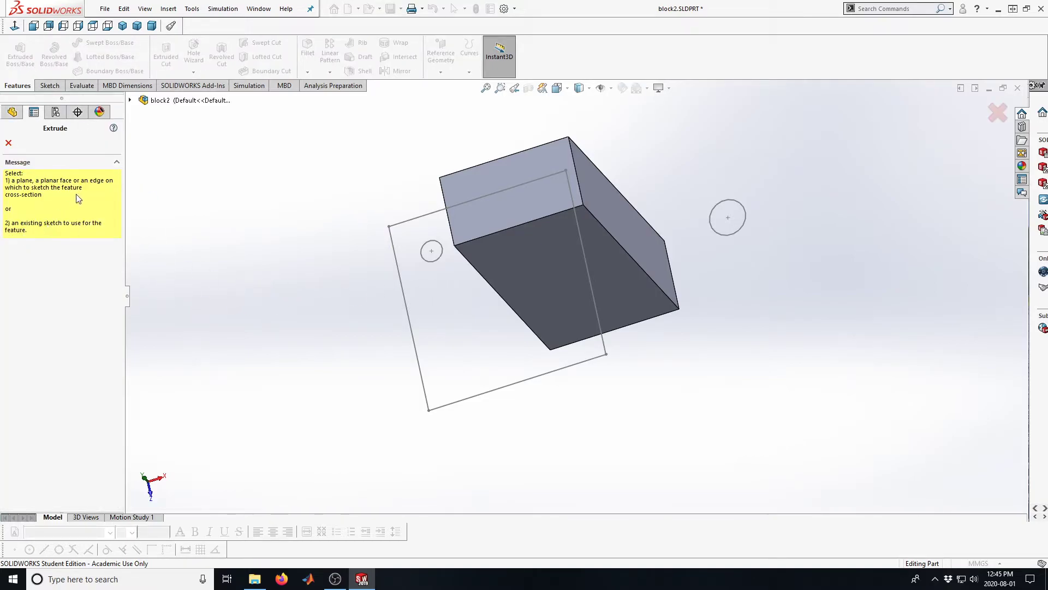
{"action": "left_click", "coordinate": [149, 101]}
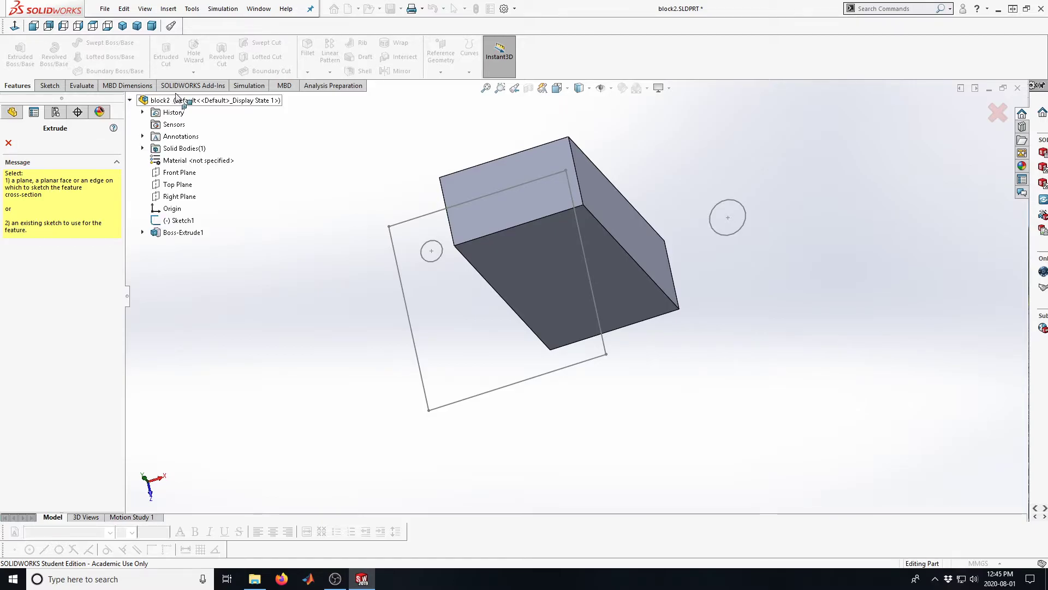
{"action": "left_click", "coordinate": [181, 185]}
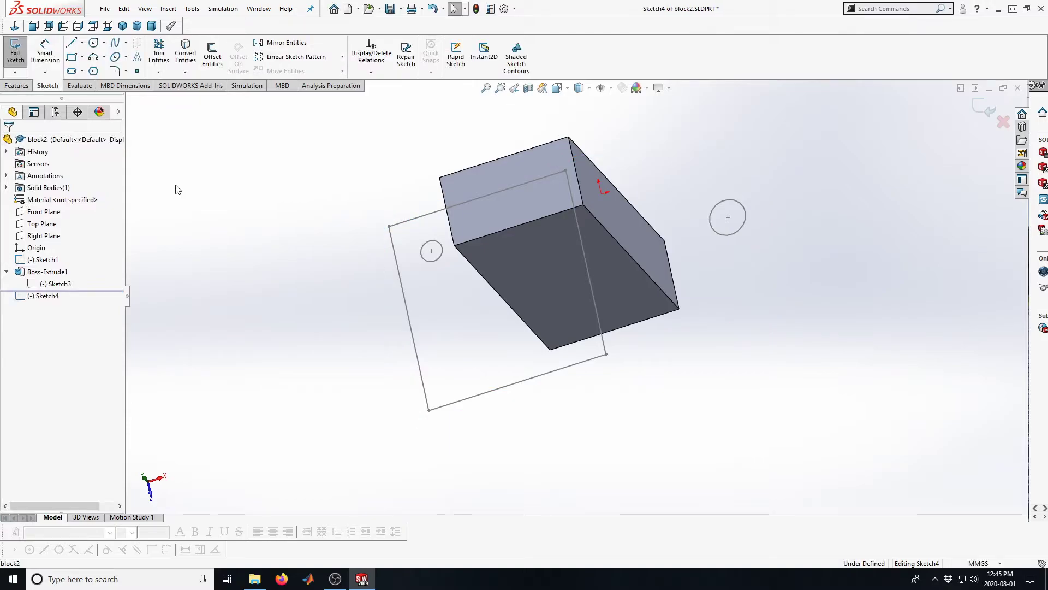
{"action": "left_click", "coordinate": [71, 57]}
{"action": "left_click", "coordinate": [319, 277]}
{"action": "left_click", "coordinate": [398, 328]}
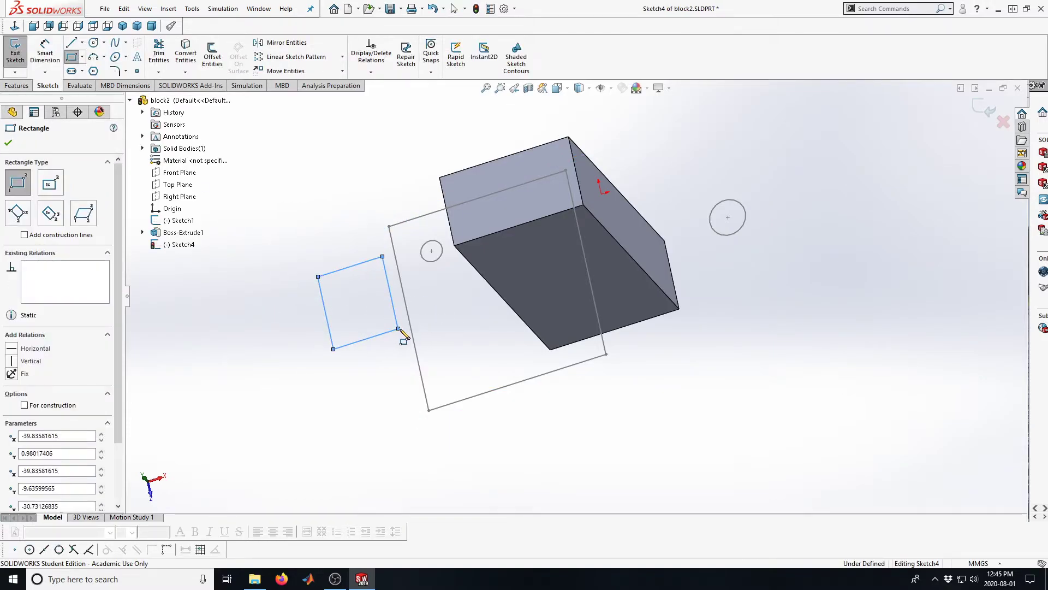
{"action": "left_click", "coordinate": [987, 109]}
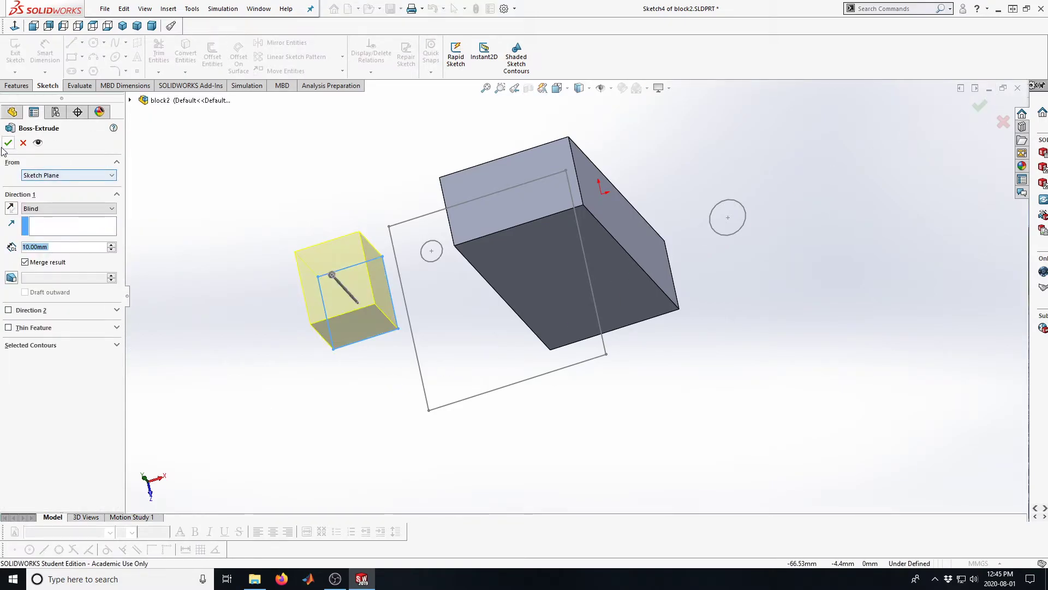
{"action": "key", "text": "Return"}
{"action": "middle_click_drag", "start_coordinate": [369, 354], "coordinate": [339, 360]}
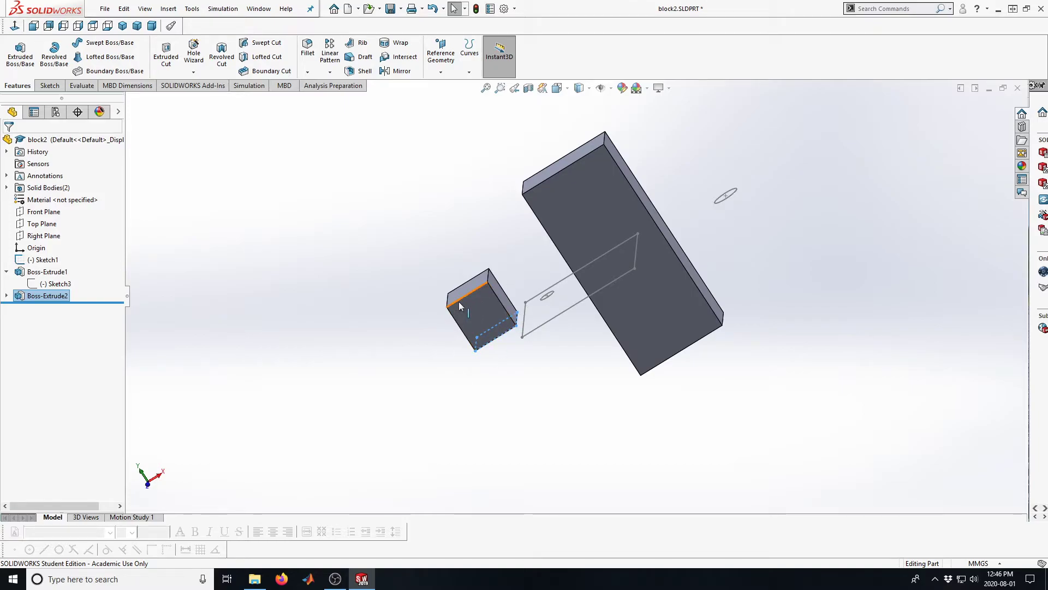
{"action": "middle_click_drag", "start_coordinate": [431, 311], "coordinate": [487, 296]}
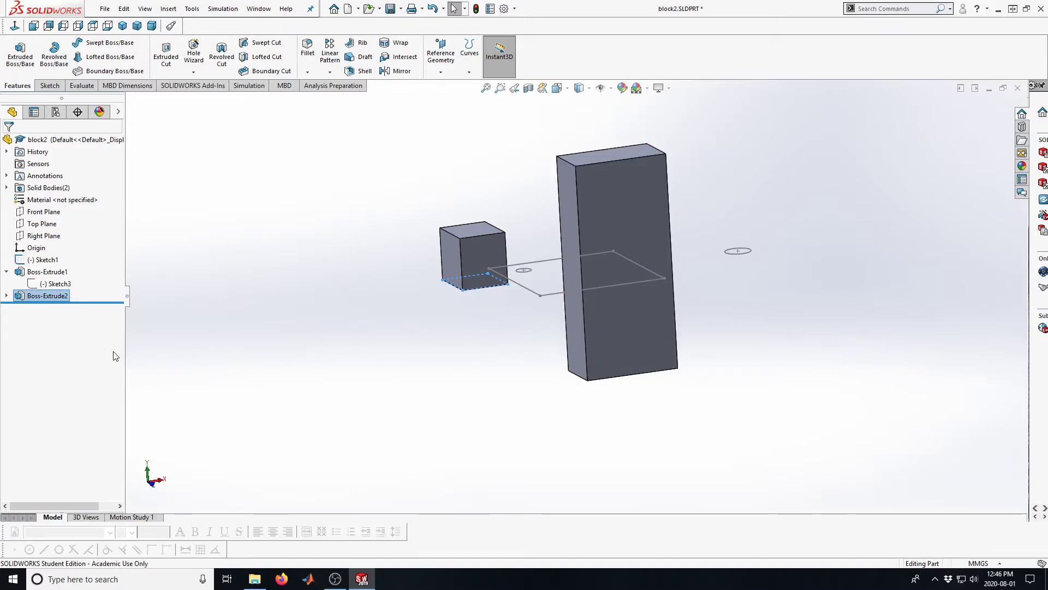
Expand the small block's extrude feature and select its underlying sketch to inspect it
{"action": "left_click", "coordinate": [6, 296]}
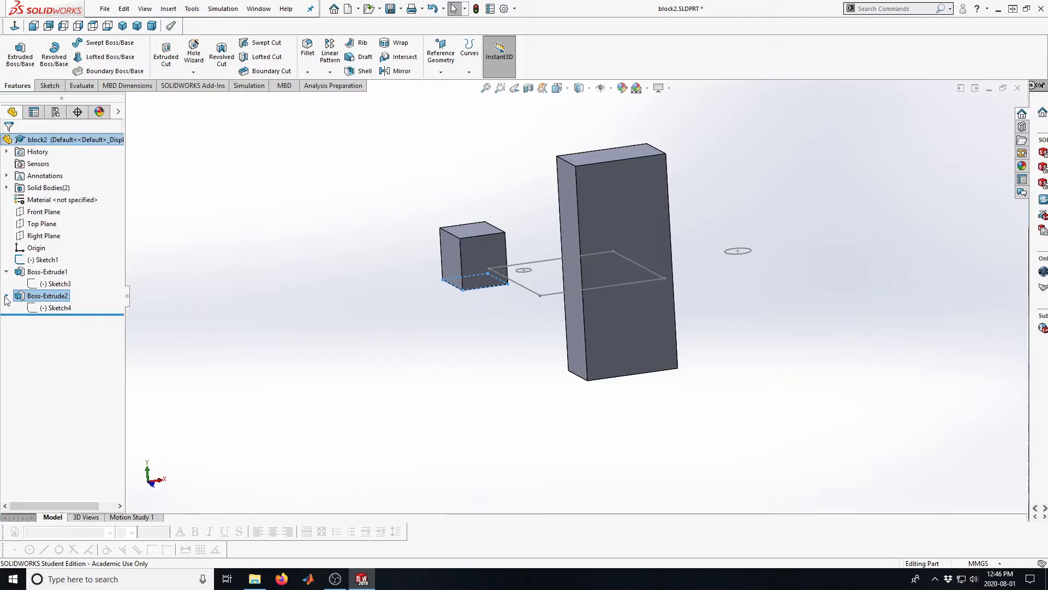
{"action": "left_click", "coordinate": [36, 310]}
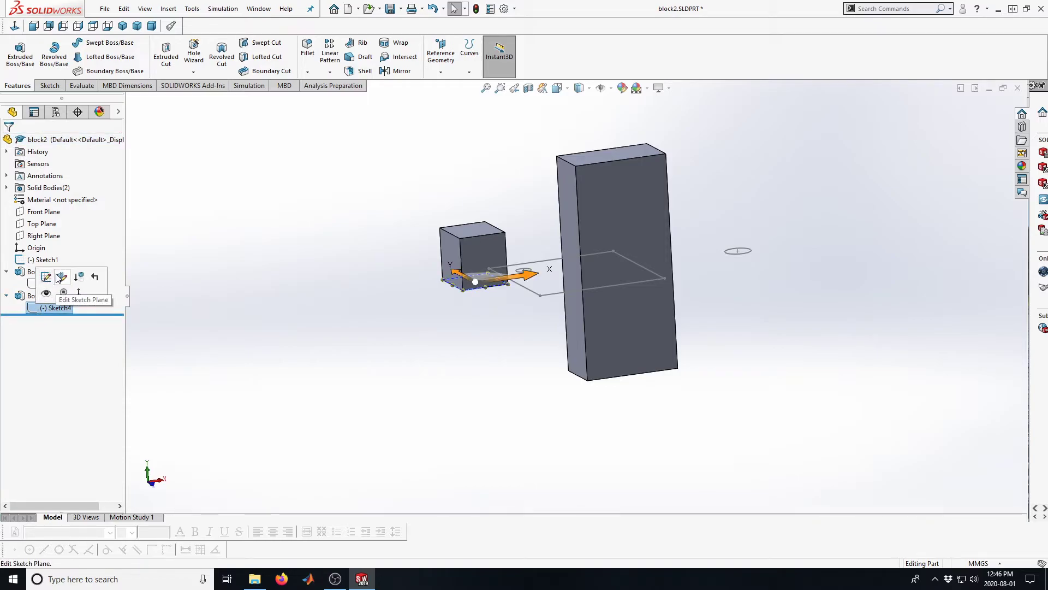
{"action": "left_click", "coordinate": [263, 279]}
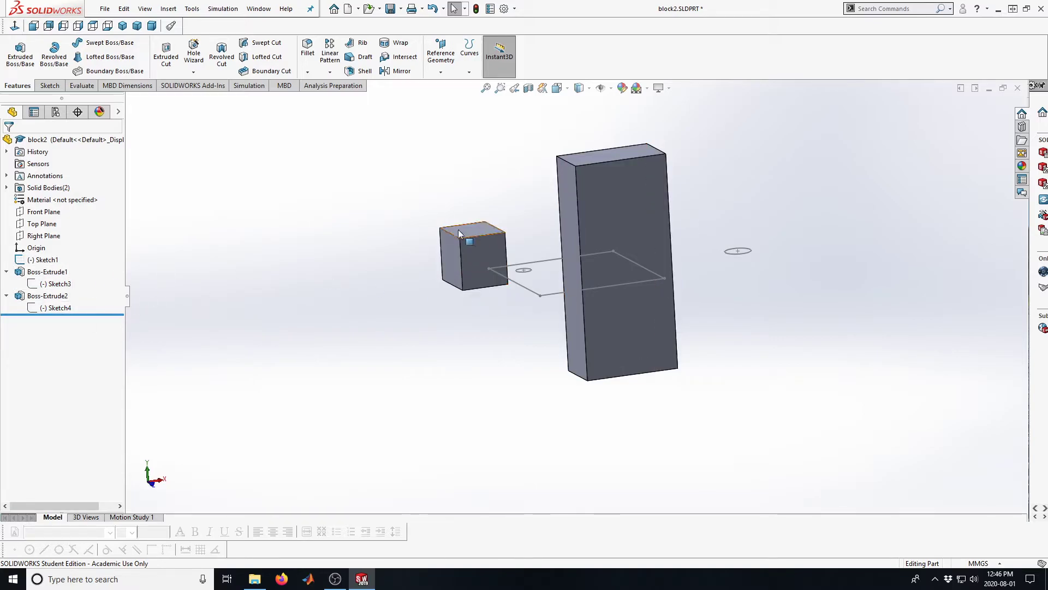
Edit the large block's sketch, lowering the rectangle's upper edge to a height of about 27 mm and stretching it well past the small block
{"action": "left_click", "coordinate": [38, 286]}
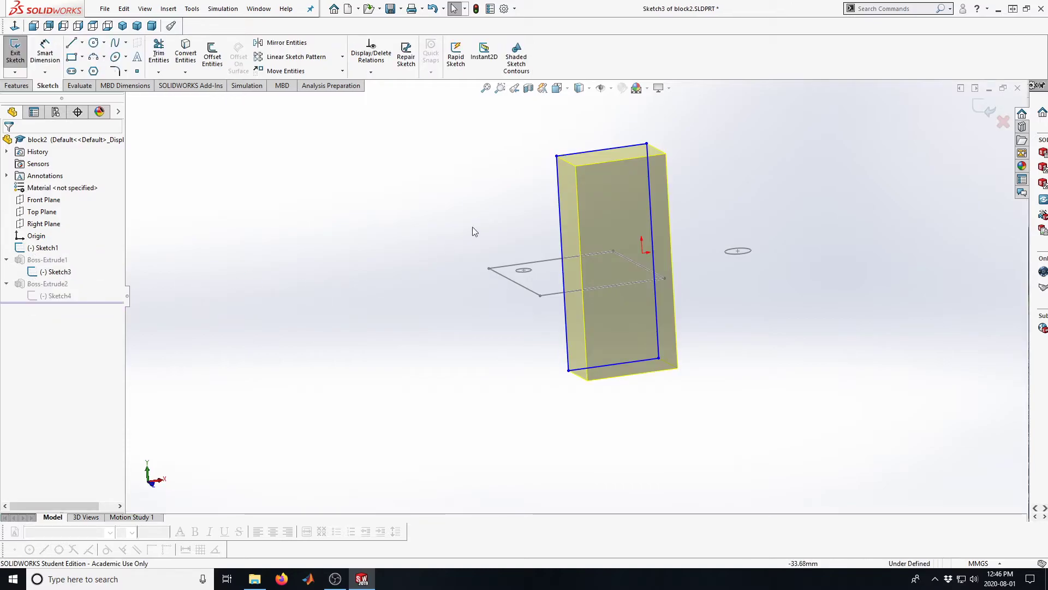
{"action": "left_click_drag", "start_coordinate": [577, 152], "coordinate": [591, 226]}
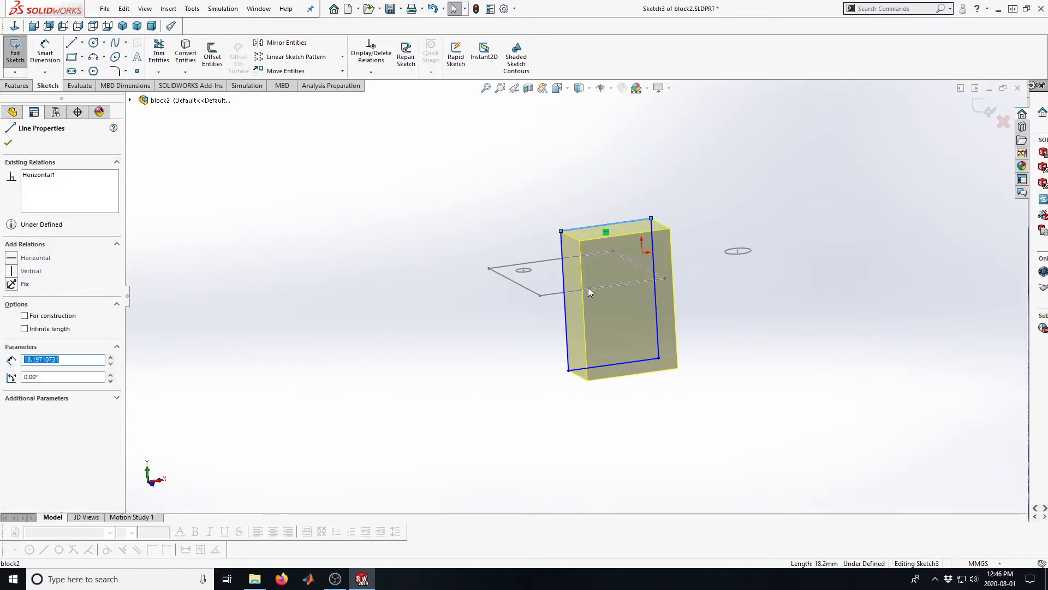
{"action": "left_click_drag", "start_coordinate": [565, 301], "coordinate": [358, 343]}
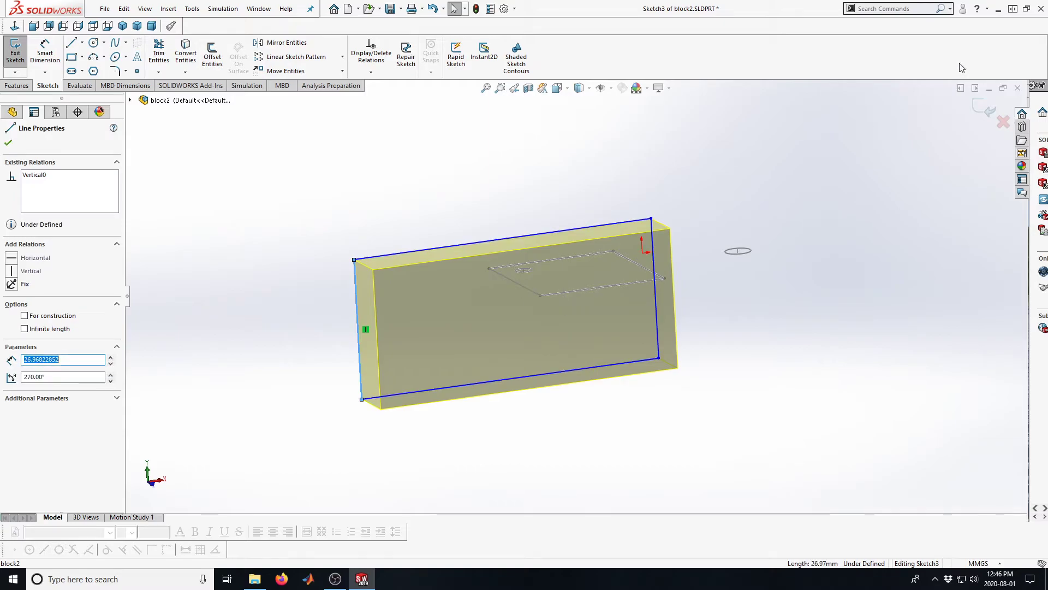
{"action": "left_click", "coordinate": [980, 113]}
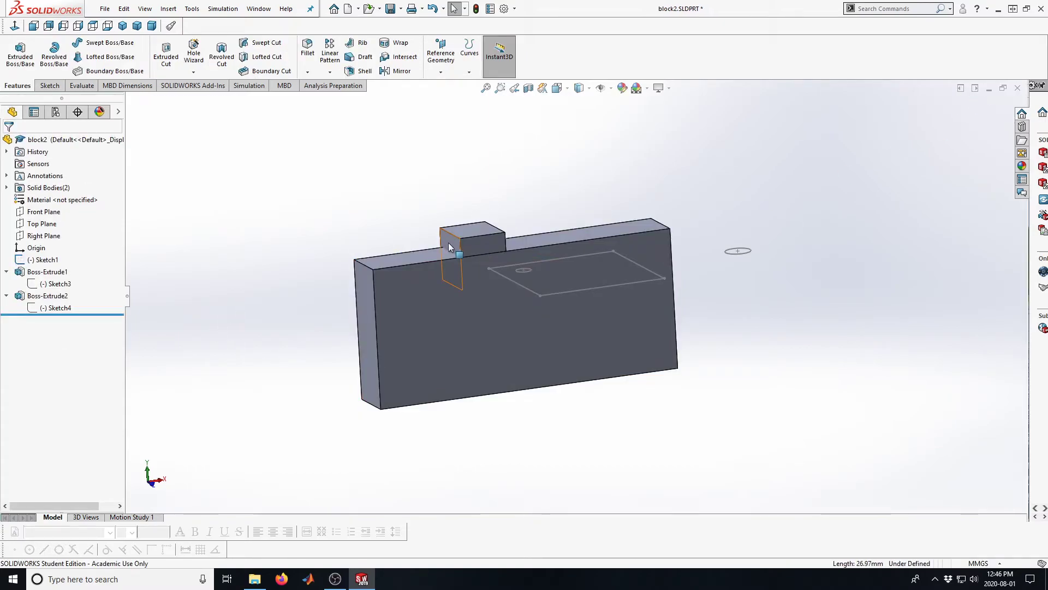
Delete the extrude features Boss-Extrude2 and Boss-Extrude1, keeping their underlying sketches
{"action": "middle_click_drag", "start_coordinate": [370, 225], "coordinate": [412, 290]}
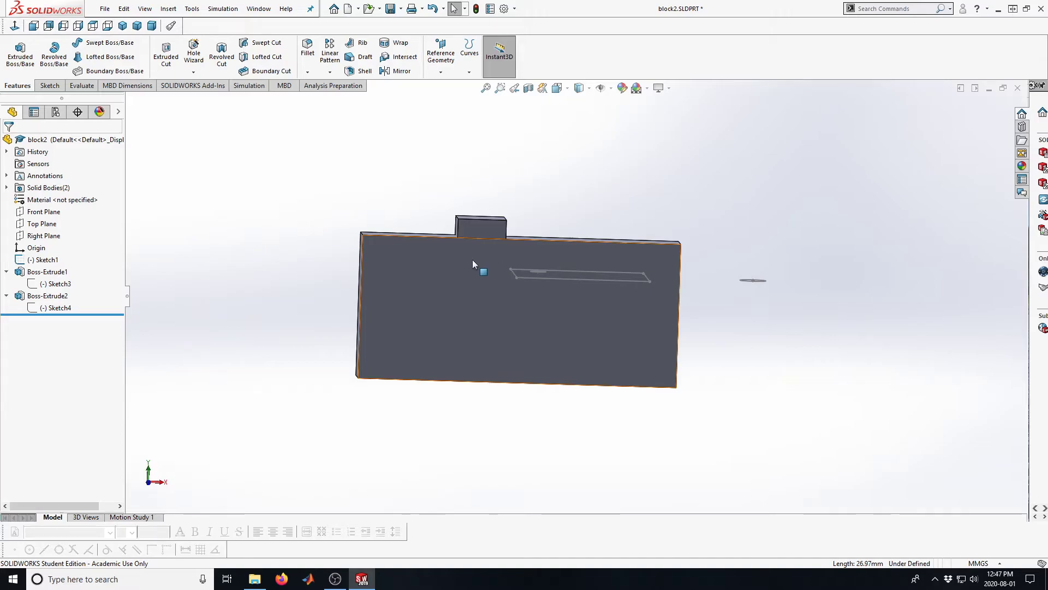
{"action": "left_click", "coordinate": [29, 297]}
{"action": "right_click", "coordinate": [29, 297]}
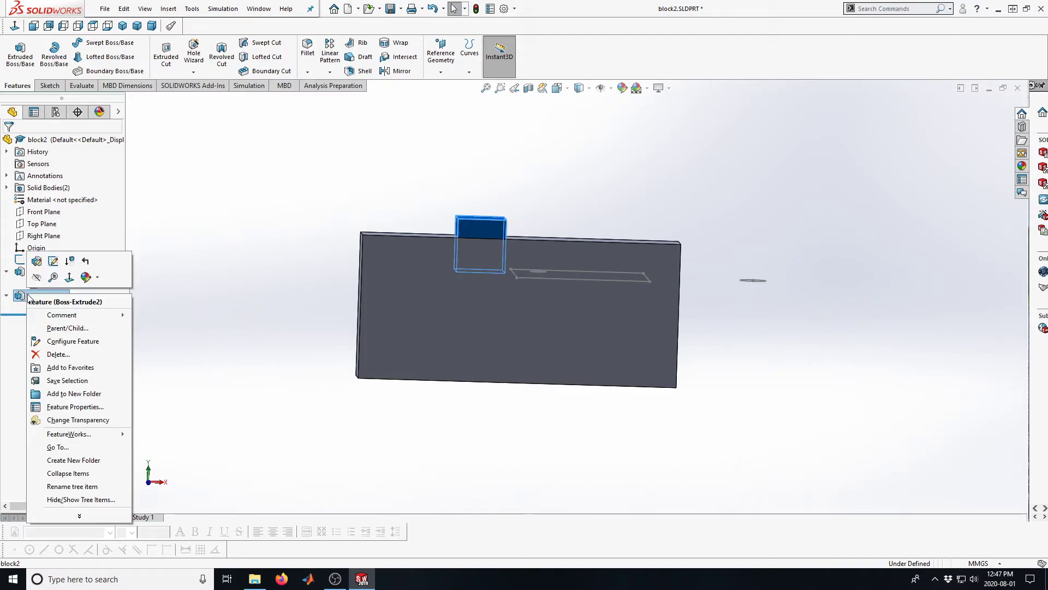
{"action": "left_click", "coordinate": [55, 356]}
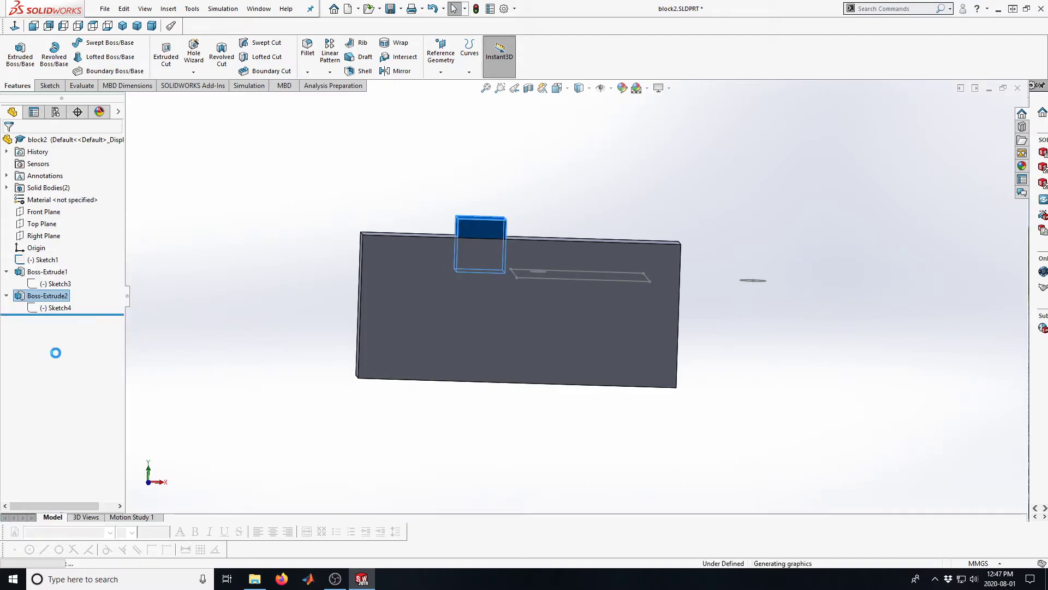
{"action": "left_click", "coordinate": [33, 271]}
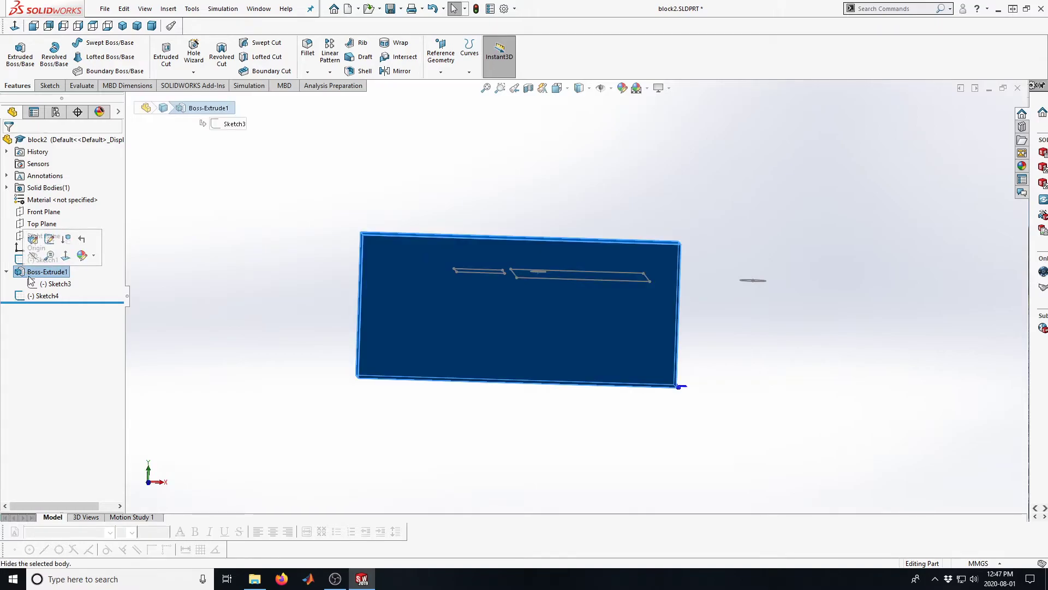
{"action": "right_click", "coordinate": [30, 272]}
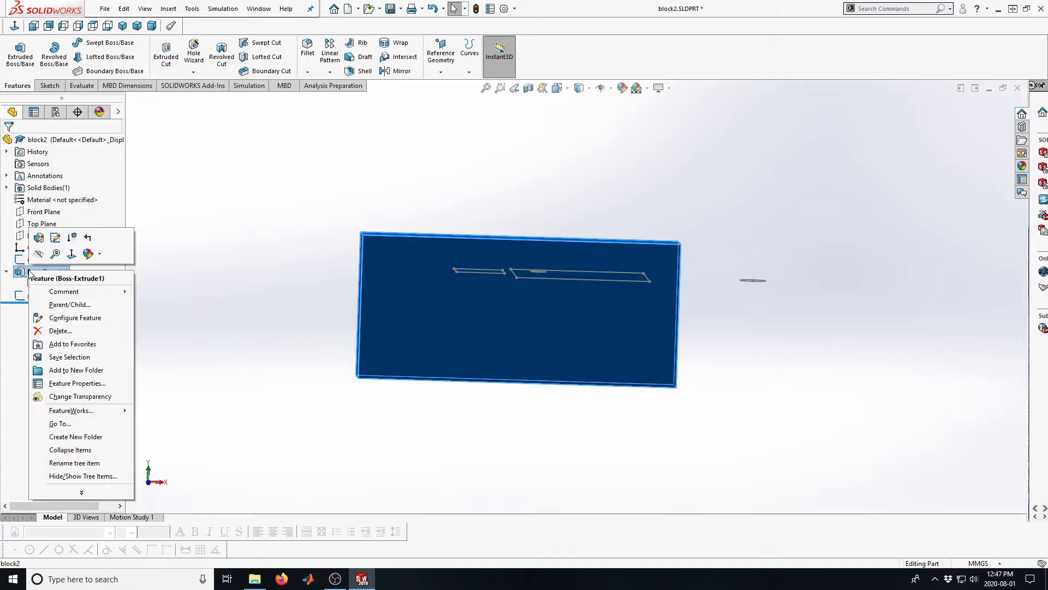
{"action": "left_click", "coordinate": [67, 336]}
Delete the leftover rectangle sketches Sketch4 and Sketch3 from the part
{"action": "left_click", "coordinate": [57, 272]}
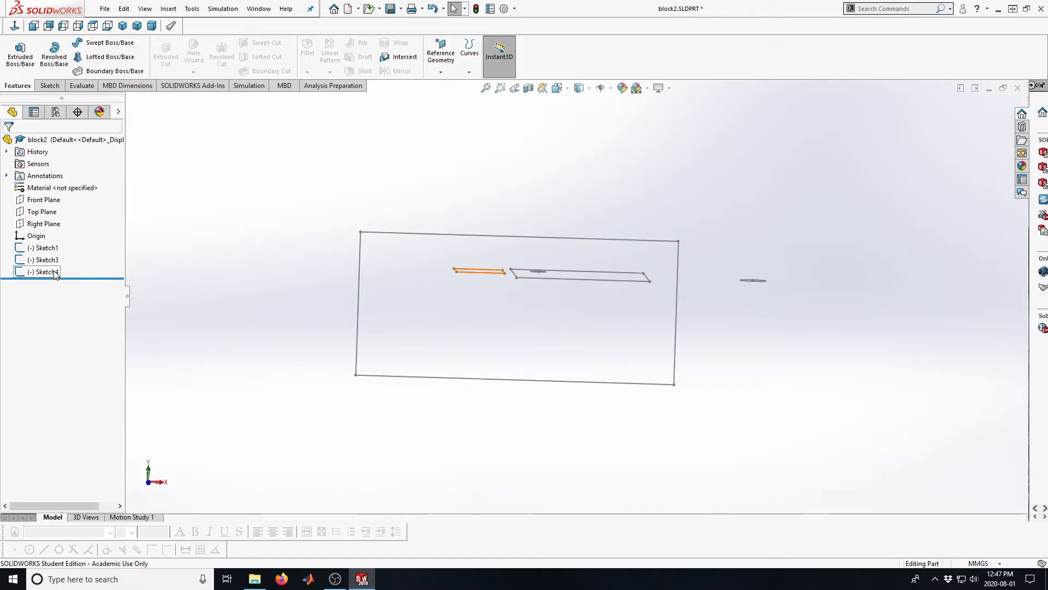
{"action": "right_click", "coordinate": [55, 270]}
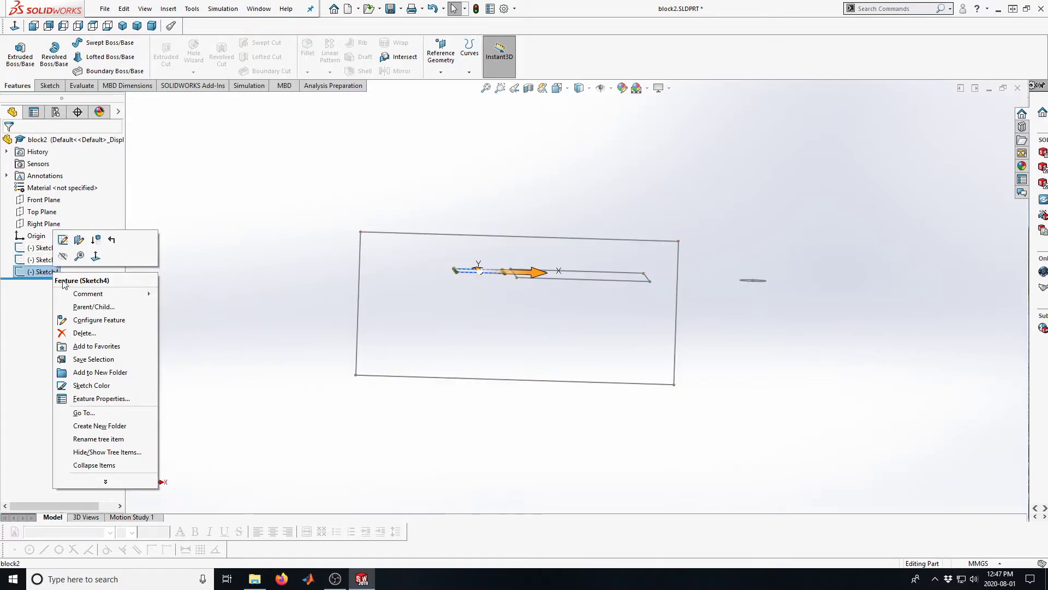
{"action": "left_click", "coordinate": [62, 334]}
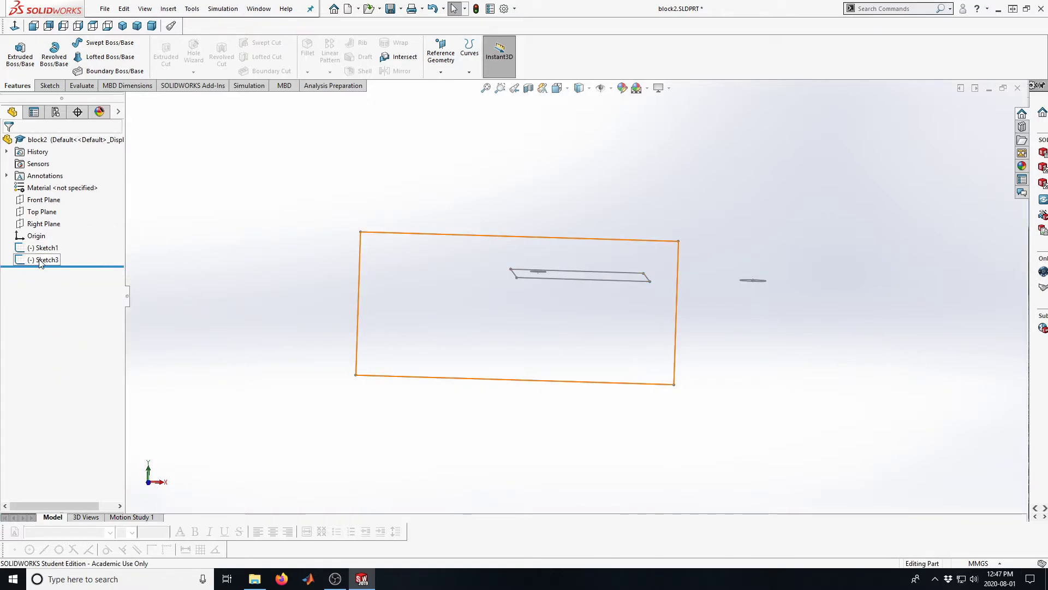
{"action": "right_click", "coordinate": [40, 262]}
{"action": "left_click", "coordinate": [79, 323]}
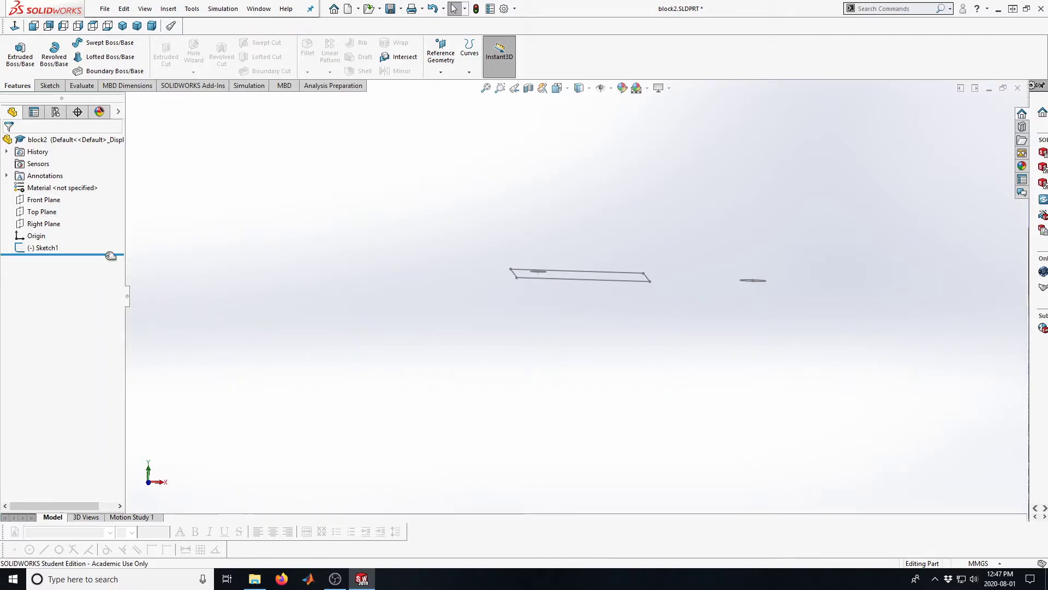
Examine Sketch1's rectangle, two circles and dimensions from a tilted view
{"action": "left_click", "coordinate": [43, 247]}
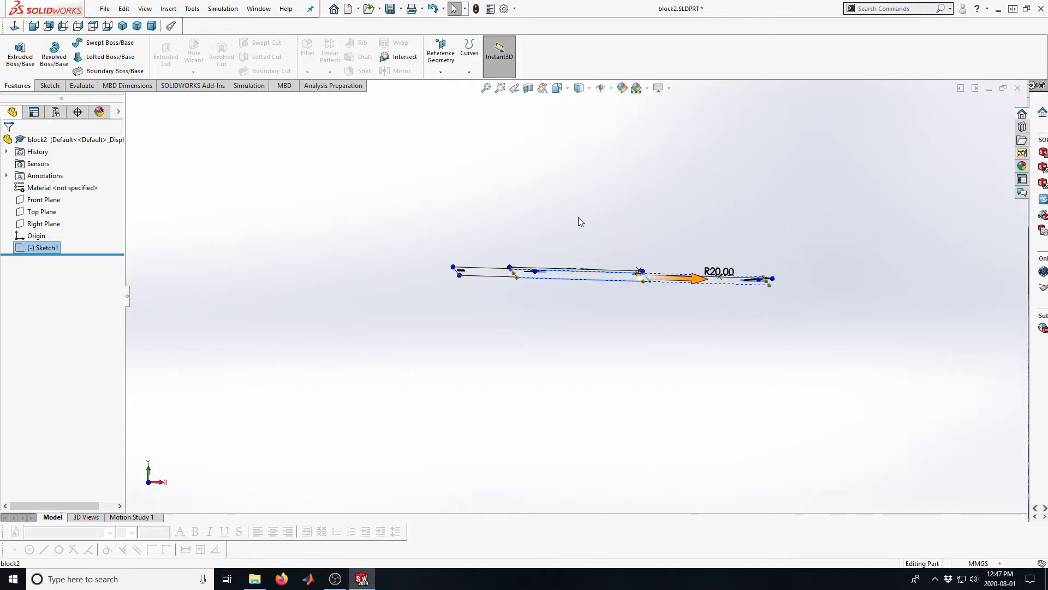
{"action": "mouse_move", "coordinate": [574, 235]}
{"action": "middle_mouse_down"}
{"action": "mouse_move", "coordinate": [575, 304]}
{"action": "mouse_move", "coordinate": [597, 342]}
{"action": "mouse_move", "coordinate": [589, 354]}
{"action": "middle_mouse_up"}
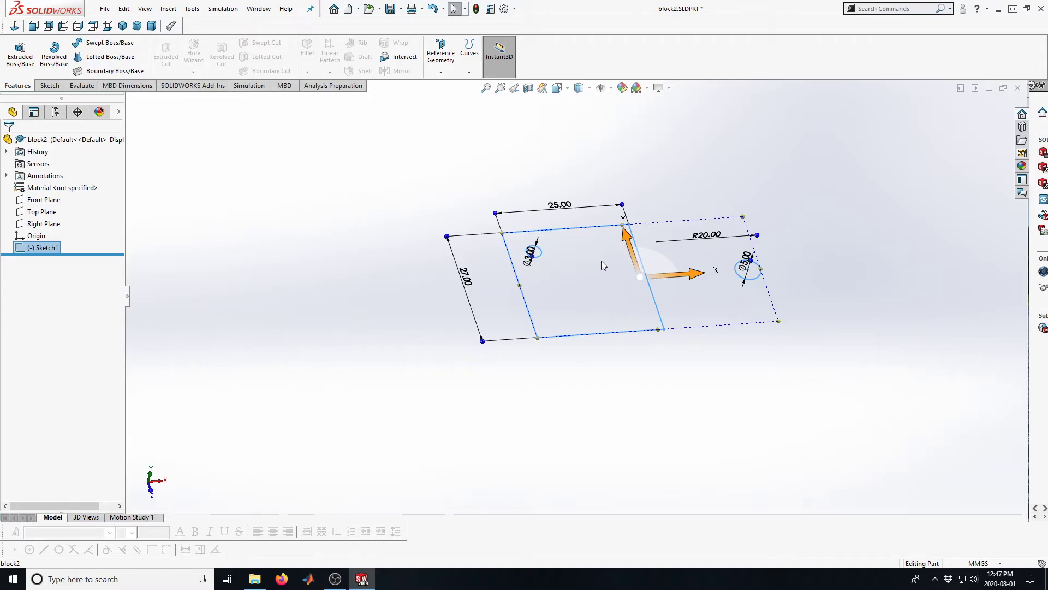
{"action": "scroll", "coordinate": [601, 261], "scroll_direction": "up", "scroll_amount": 3}
{"action": "scroll", "coordinate": [611, 268], "scroll_direction": "down", "scroll_amount": 3}
{"action": "scroll", "coordinate": [612, 293], "scroll_direction": "up", "scroll_amount": 2}
{"action": "scroll", "coordinate": [580, 303], "scroll_direction": "down", "scroll_amount": 1}
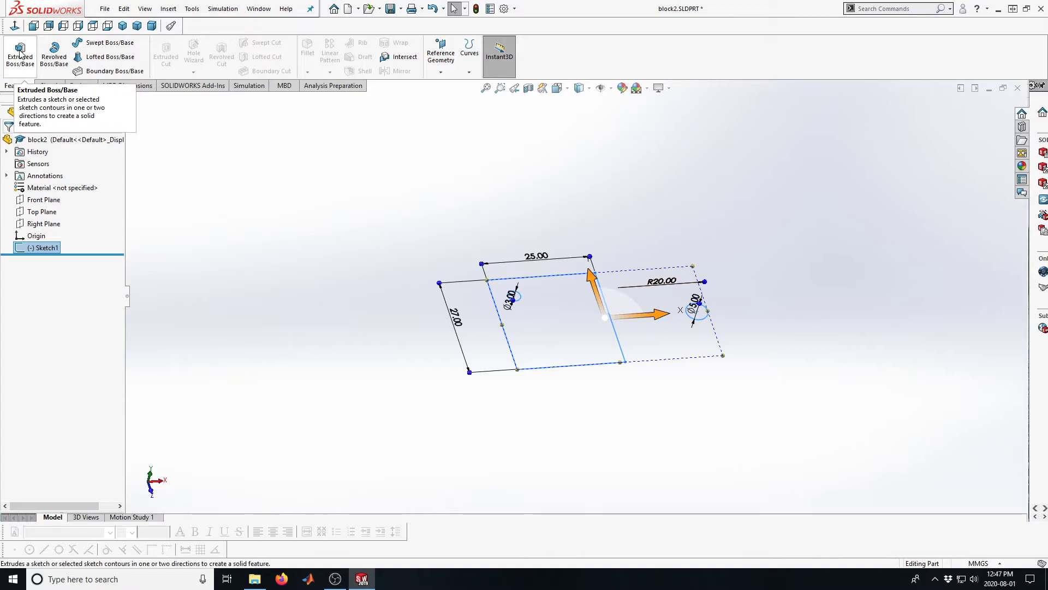
{"action": "left_click", "coordinate": [258, 159]}
Check the available sketch types, Sketch and 3D Sketch, without starting one
{"action": "left_click", "coordinate": [49, 86]}
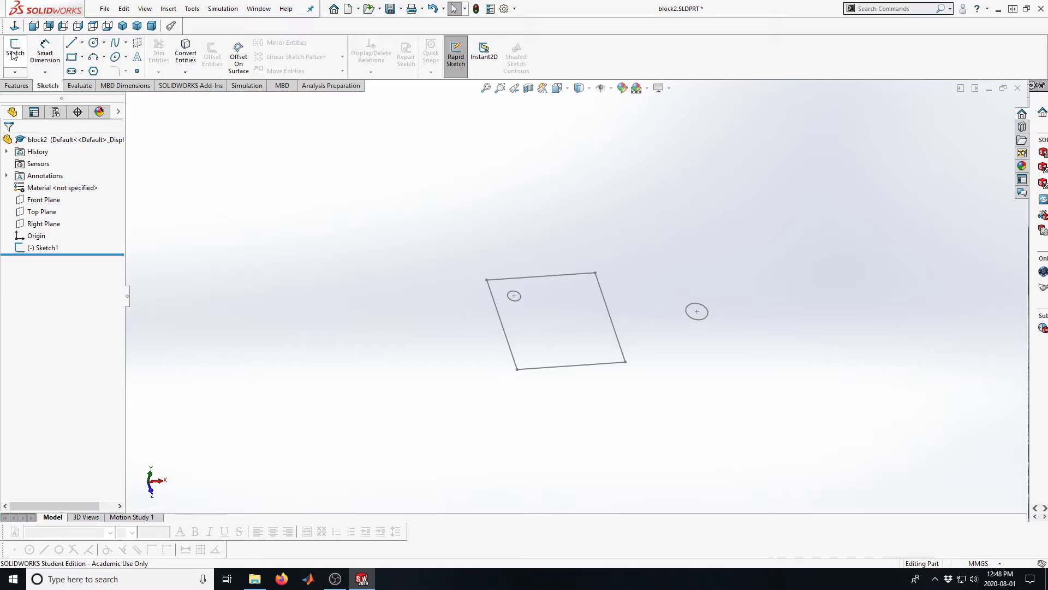
{"action": "left_click", "coordinate": [16, 71]}
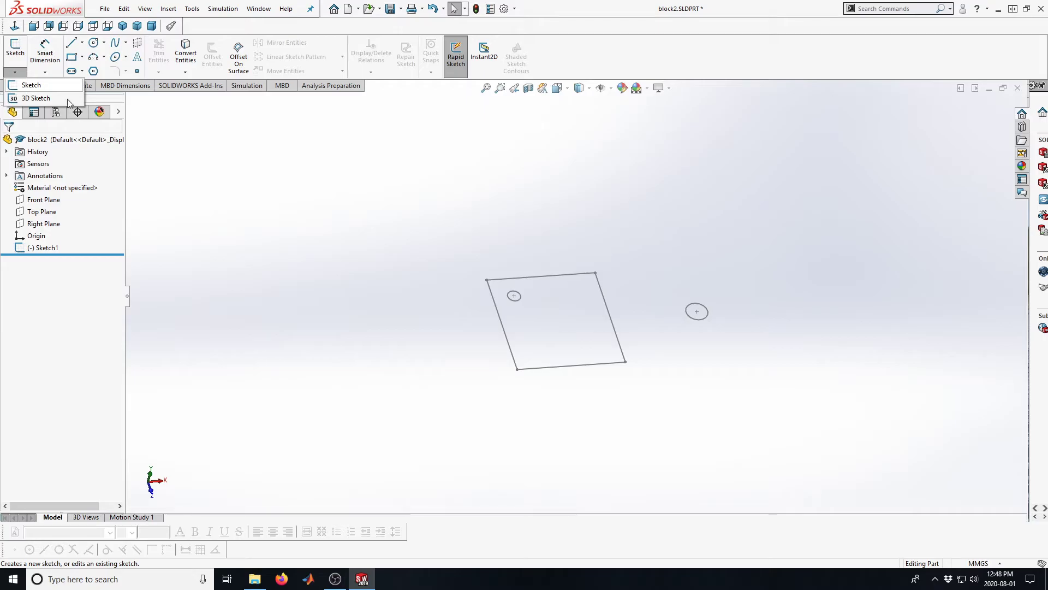
{"action": "left_click", "coordinate": [269, 163]}
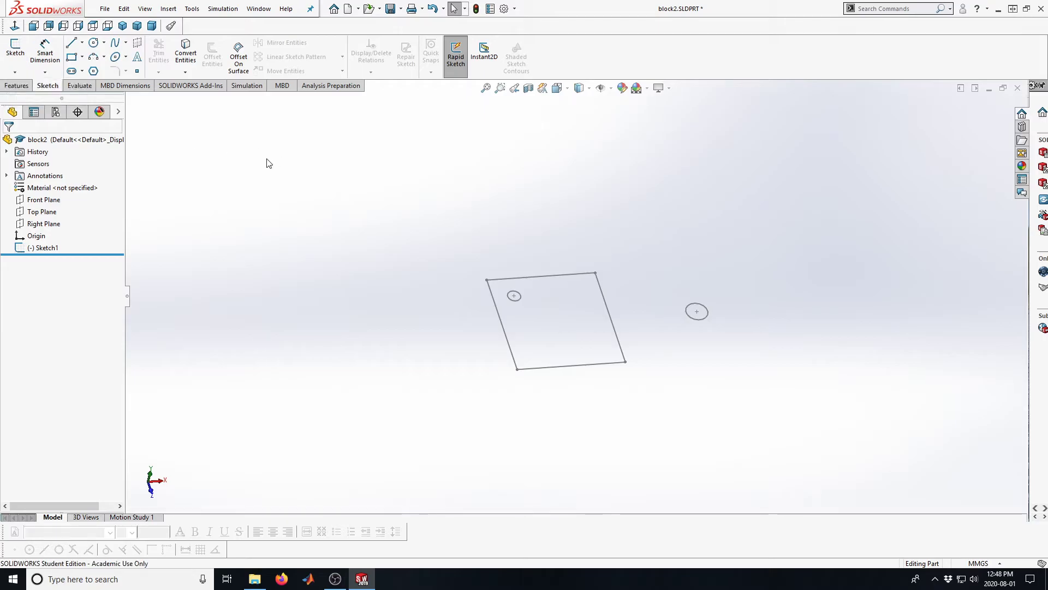
Inspect Sketch1 and its dimensions up close in a nearly face-on view
{"action": "left_click", "coordinate": [30, 250]}
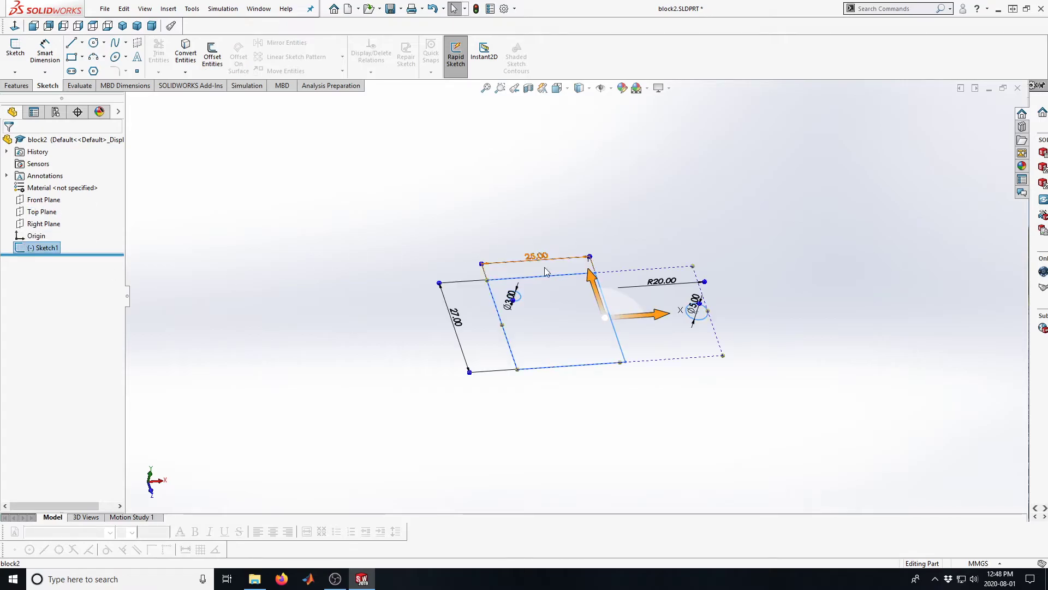
{"action": "scroll", "coordinate": [601, 324], "scroll_direction": "down", "scroll_amount": 3}
{"action": "mouse_move", "coordinate": [582, 316]}
{"action": "middle_mouse_down"}
{"action": "mouse_move", "coordinate": [552, 358]}
{"action": "mouse_move", "coordinate": [573, 417]}
{"action": "mouse_move", "coordinate": [569, 435]}
{"action": "mouse_move", "coordinate": [388, 345]}
{"action": "middle_mouse_up"}
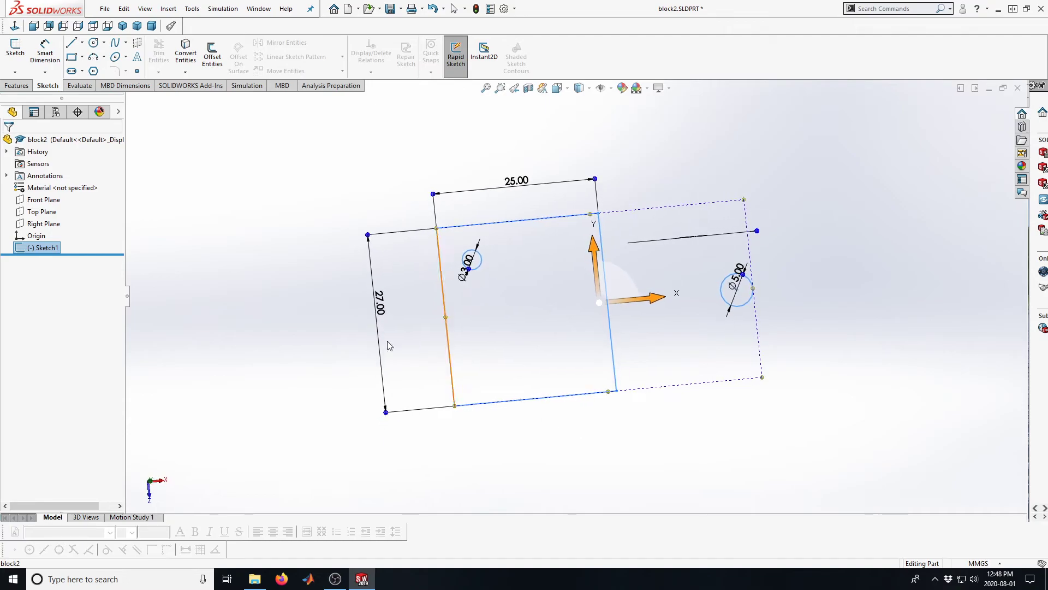
{"action": "right_click", "coordinate": [53, 250]}
{"action": "left_click", "coordinate": [388, 124]}
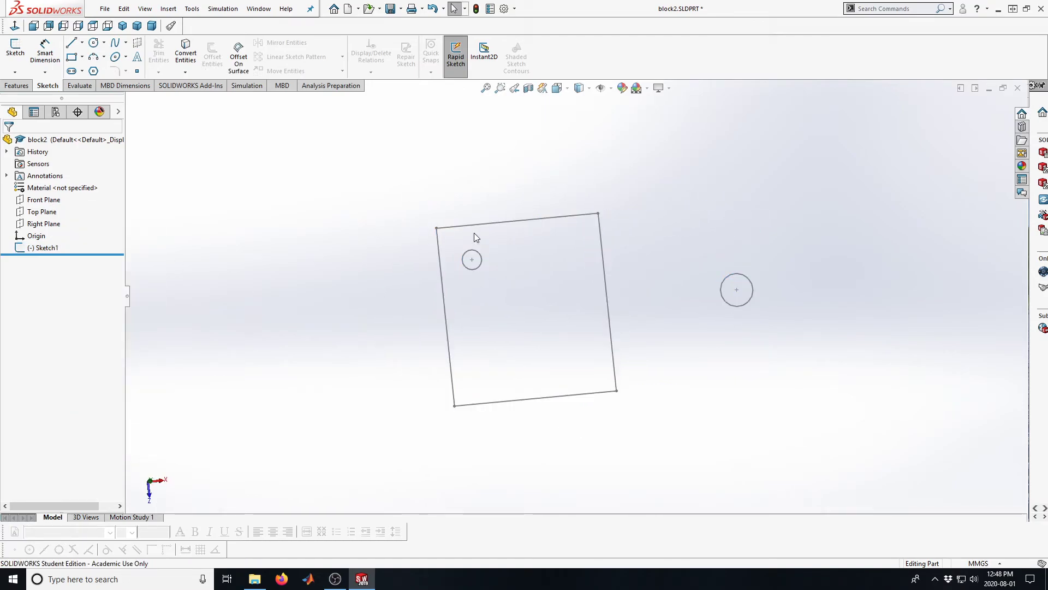
{"action": "left_click", "coordinate": [32, 251]}
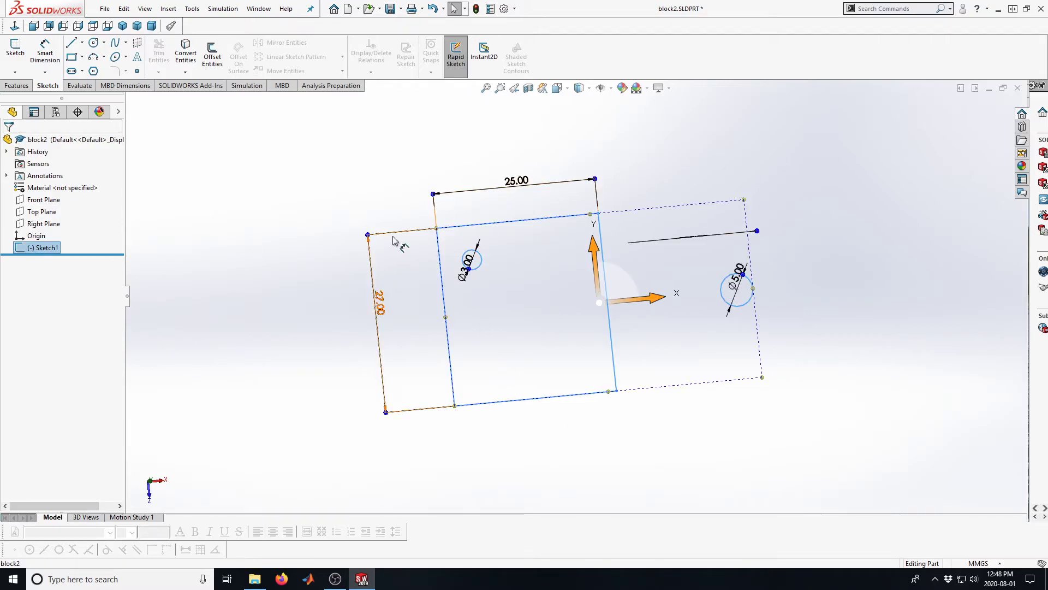
{"action": "left_click", "coordinate": [456, 67]}
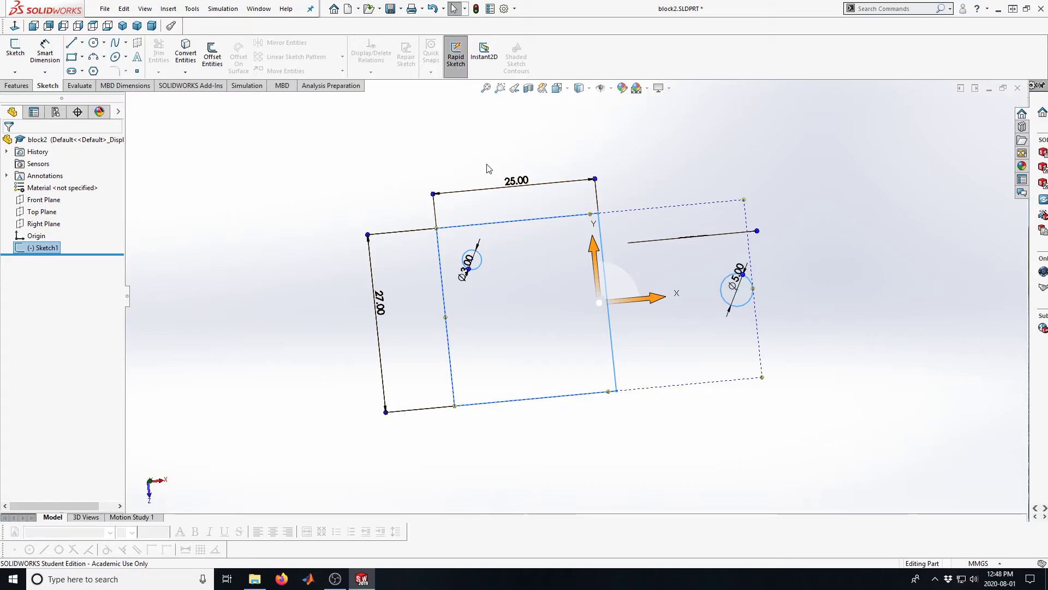
Open Sketch1 for editing and exit it, discarding any changes
{"action": "left_click", "coordinate": [40, 249]}
{"action": "left_click", "coordinate": [36, 216]}
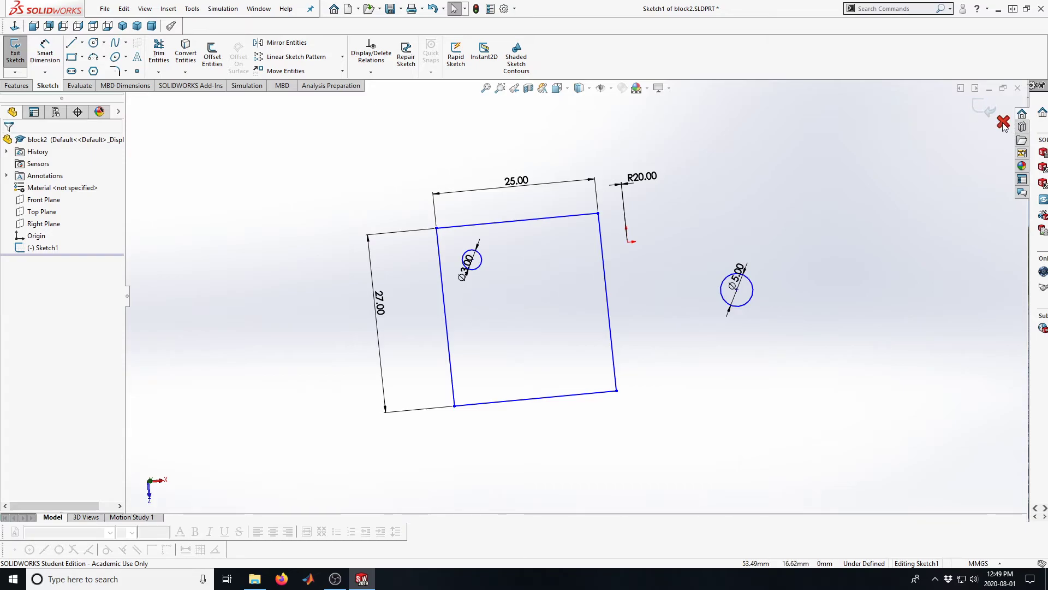
{"action": "left_click", "coordinate": [1004, 124]}
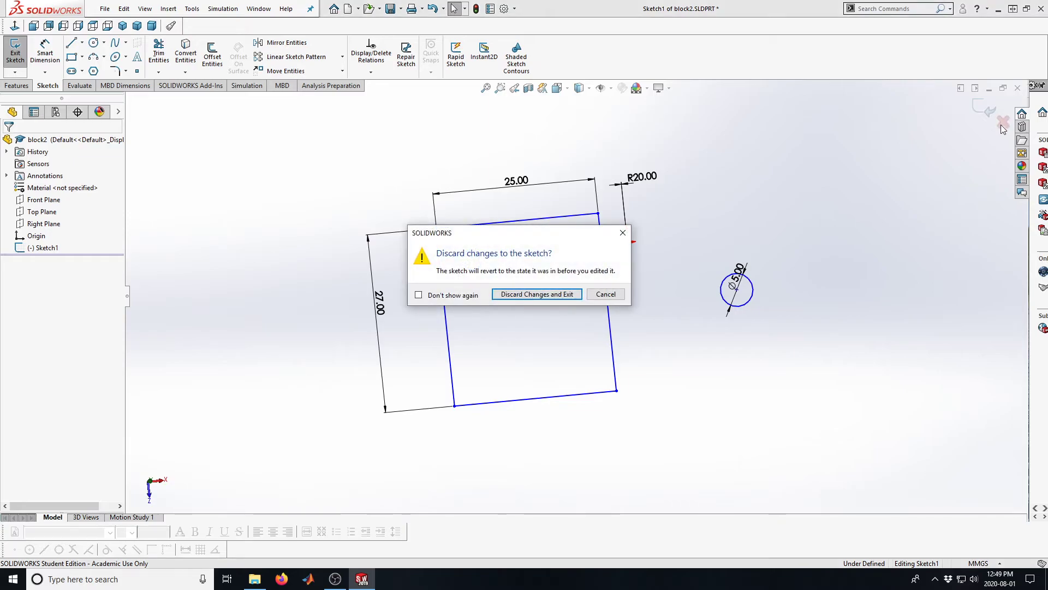
{"action": "left_click", "coordinate": [537, 294]}
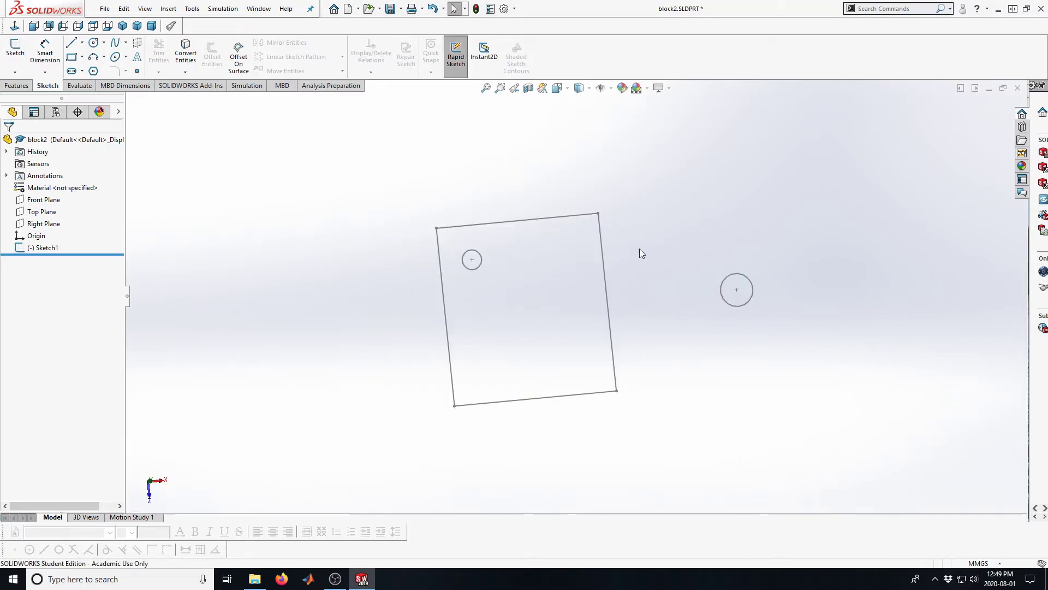
Open Sketch1 for editing and select the diameter dimension of the small circle inside the rectangle
{"action": "left_click", "coordinate": [44, 246]}
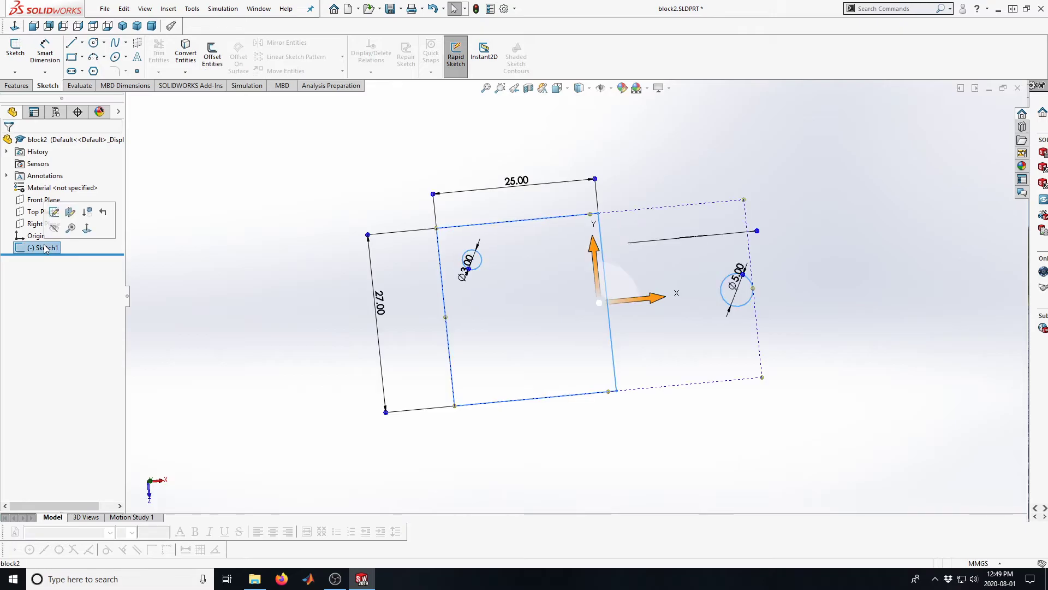
{"action": "left_click", "coordinate": [54, 214]}
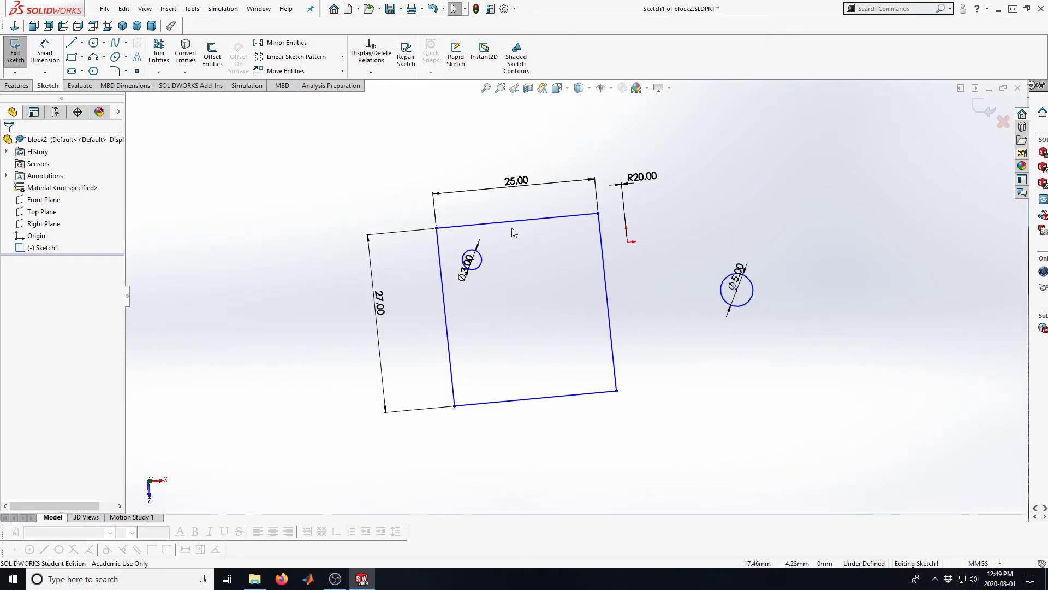
{"action": "scroll", "coordinate": [587, 286], "scroll_direction": "down", "scroll_amount": 3}
{"action": "scroll", "coordinate": [571, 294], "scroll_direction": "up", "scroll_amount": 4}
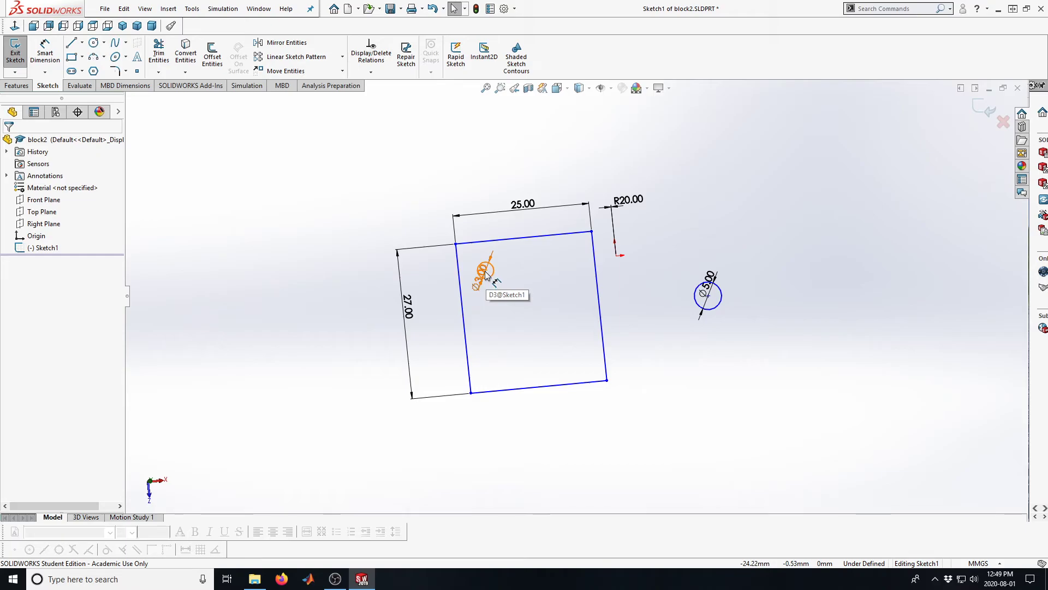
{"action": "left_click", "coordinate": [485, 274]}
{"action": "scroll", "coordinate": [556, 262], "scroll_direction": "down", "scroll_amount": 1}
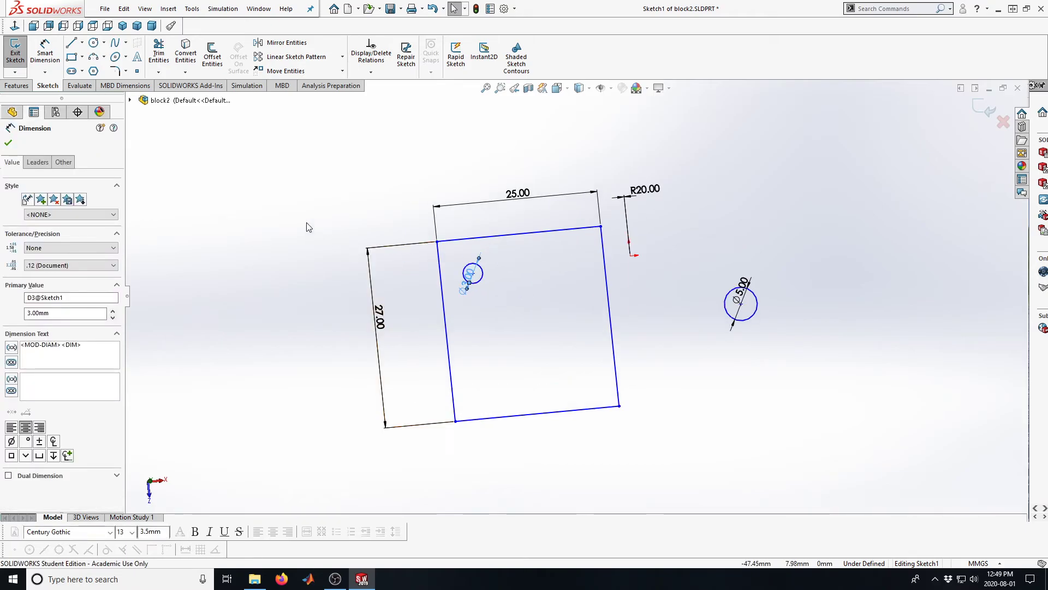
Dimension the 3 mm circle's horizontal distance from the rectangle's left edge as 5 mm
{"action": "left_click", "coordinate": [44, 53]}
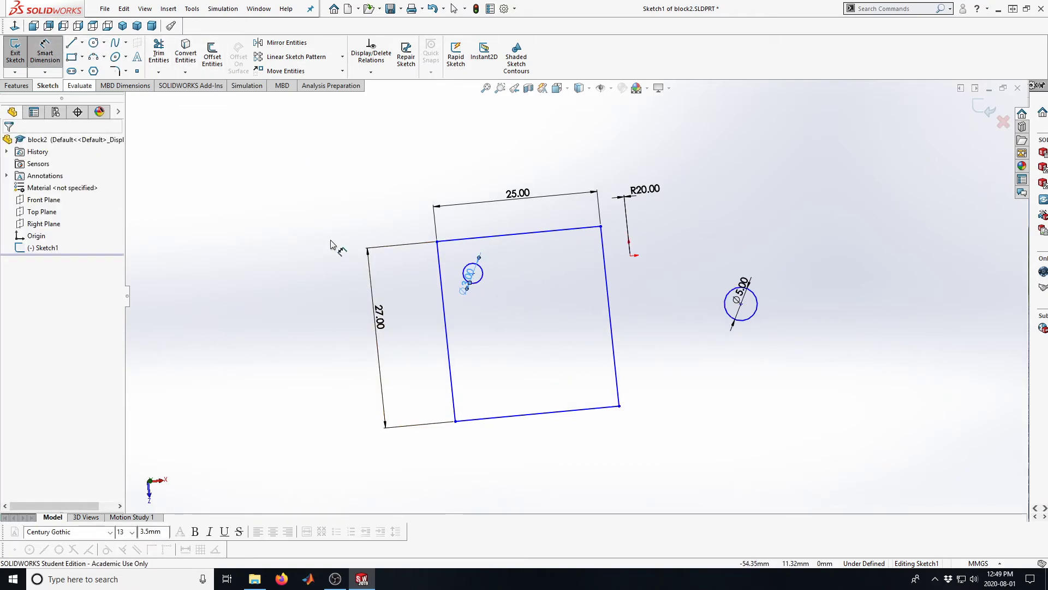
{"action": "scroll", "coordinate": [475, 278], "scroll_direction": "down", "scroll_amount": 1}
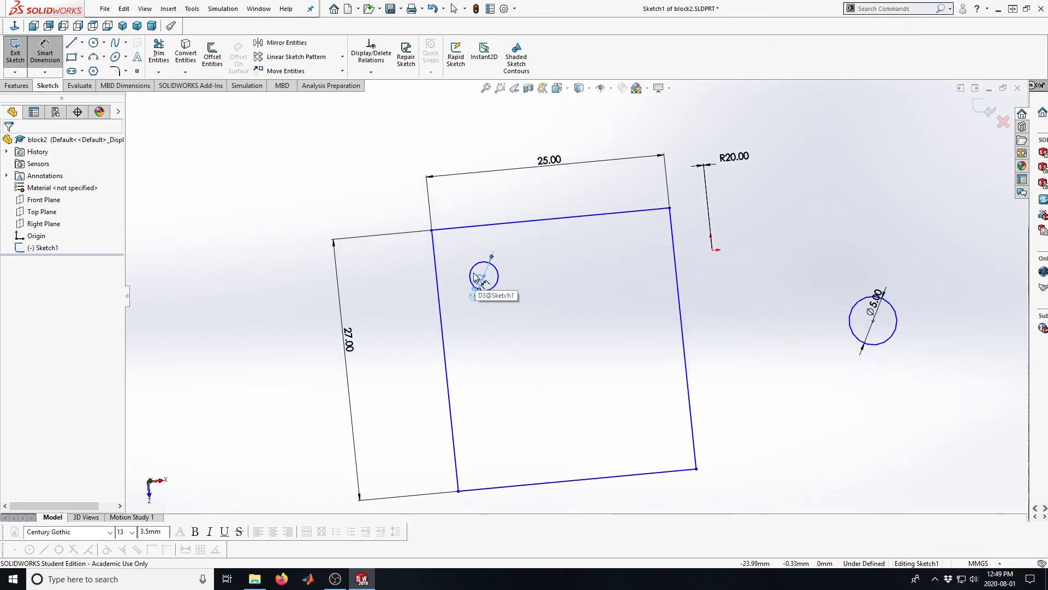
{"action": "scroll", "coordinate": [475, 277], "scroll_direction": "down", "scroll_amount": 3}
{"action": "left_click", "coordinate": [534, 302]}
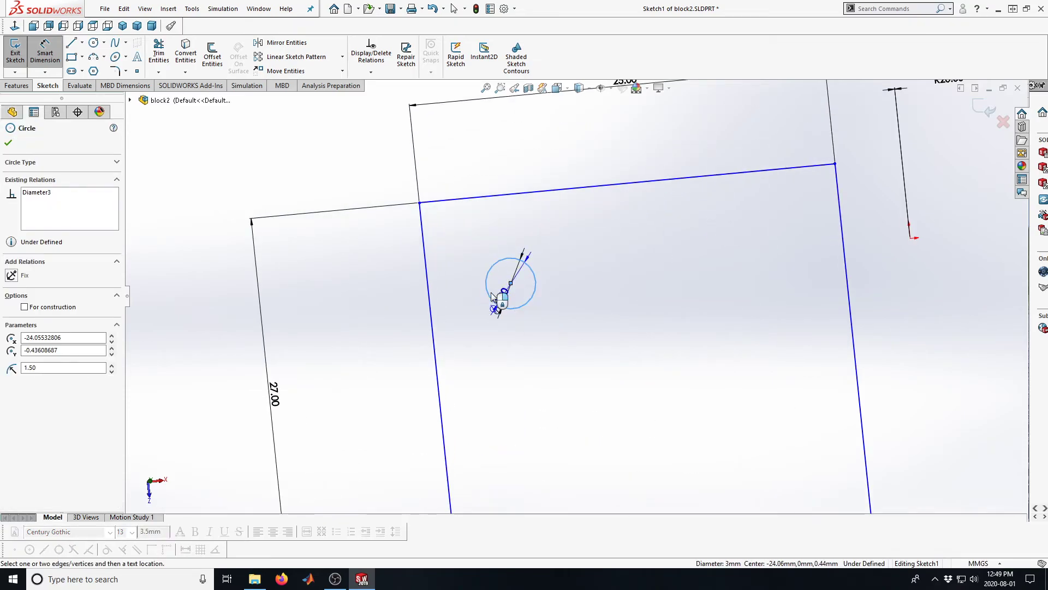
{"action": "left_click", "coordinate": [428, 288]}
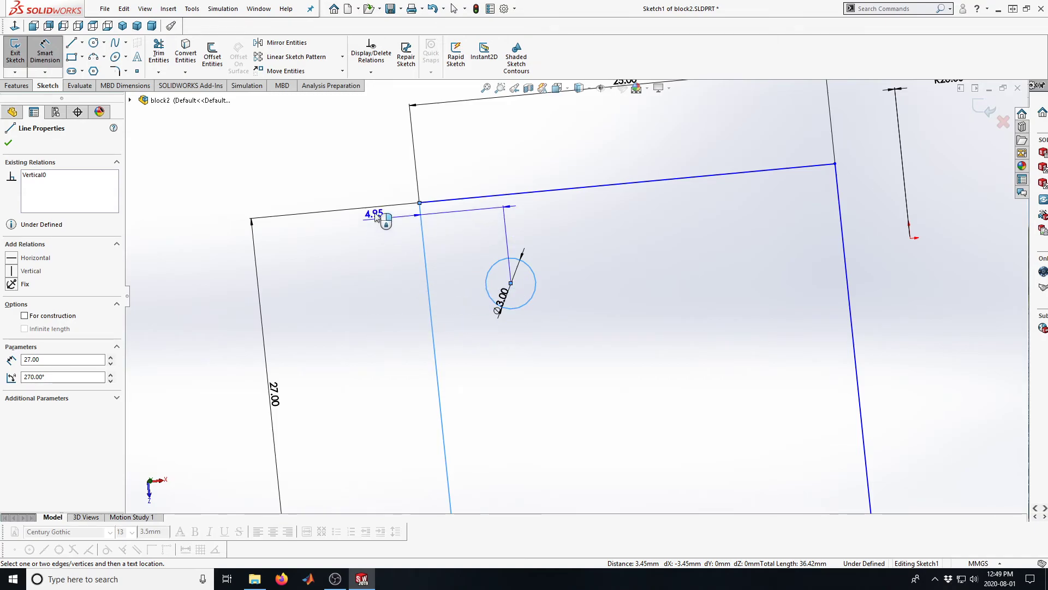
{"action": "left_click", "coordinate": [467, 164]}
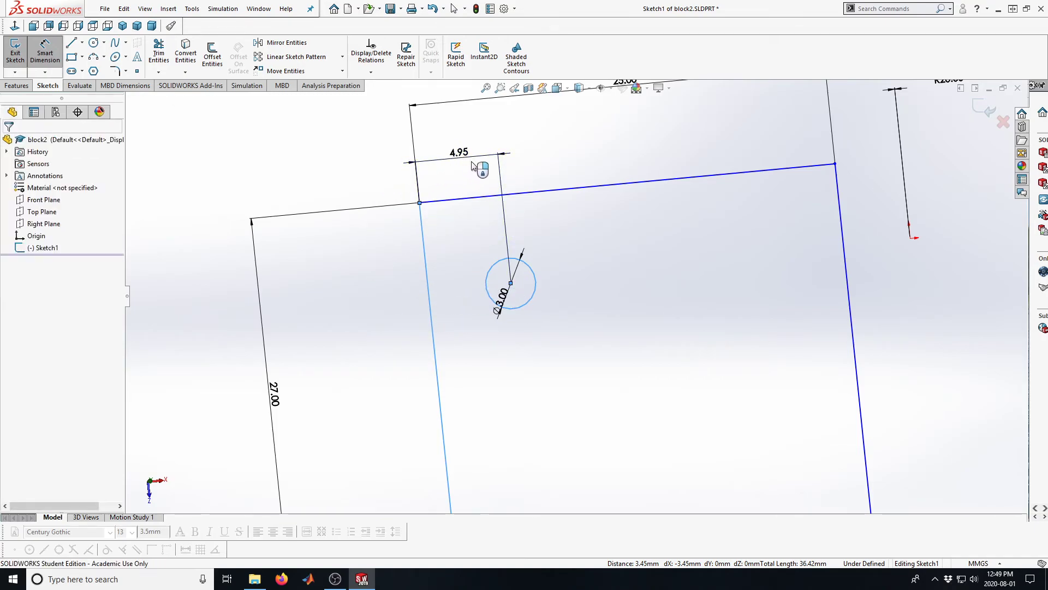
{"action": "type", "text": "5"}
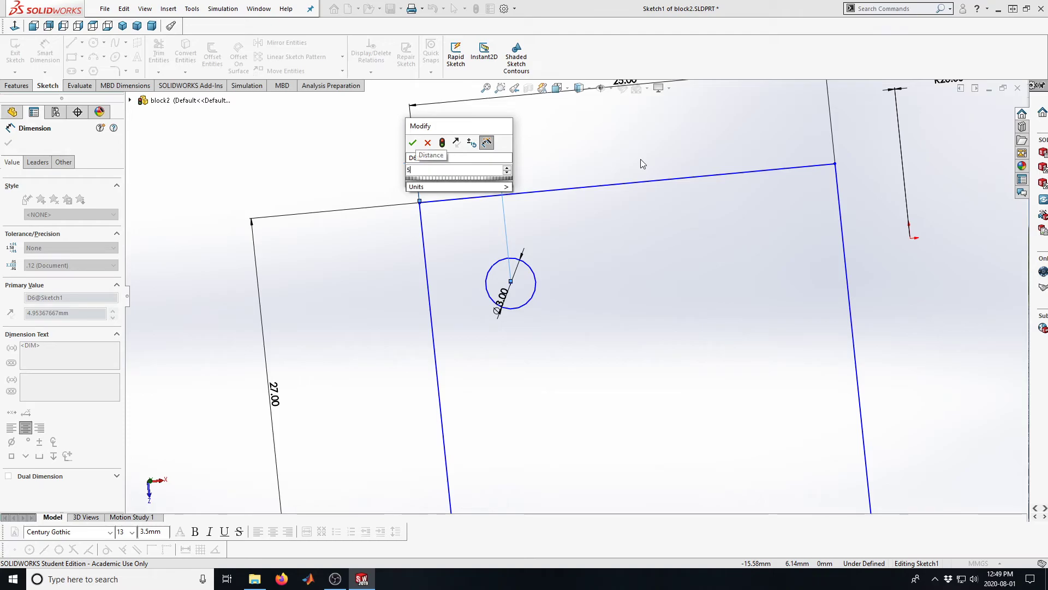
{"action": "key", "text": "Return"}
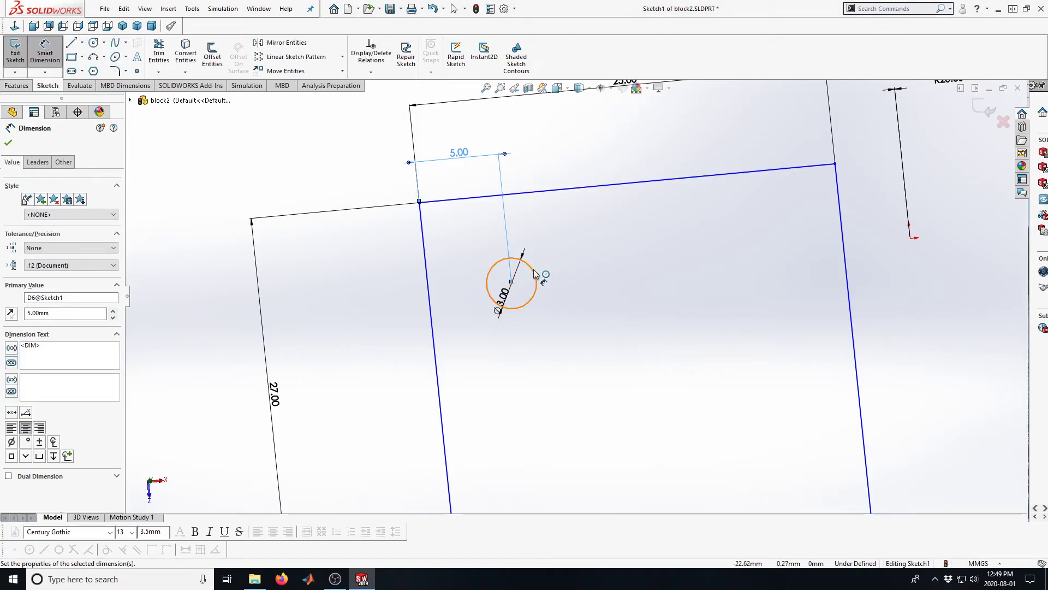
Dimension the 3 mm circle's vertical distance from the rectangle's top edge as 6 mm
{"action": "left_click", "coordinate": [535, 273]}
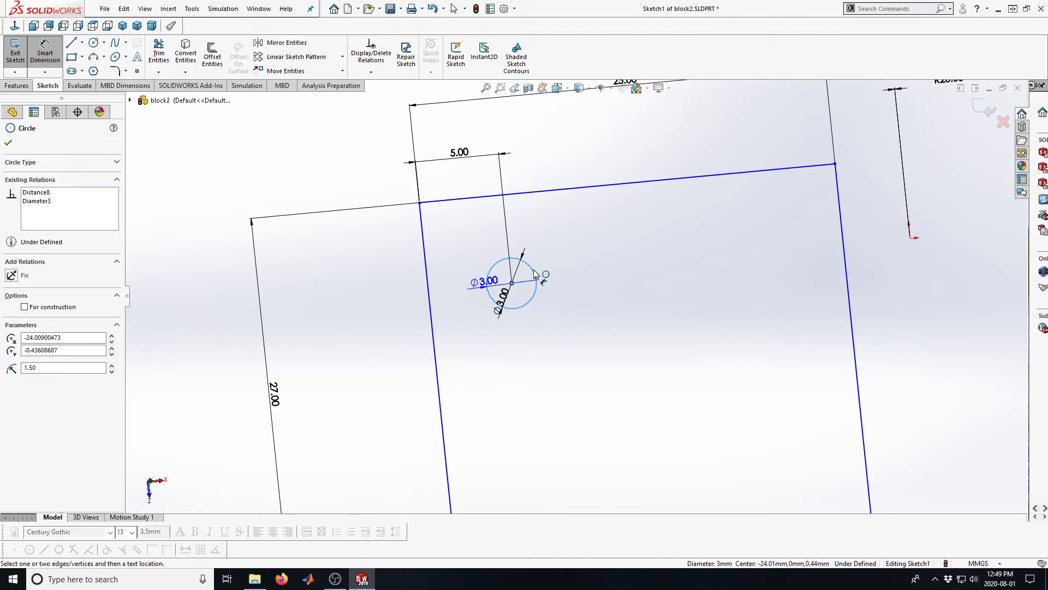
{"action": "left_click", "coordinate": [529, 193]}
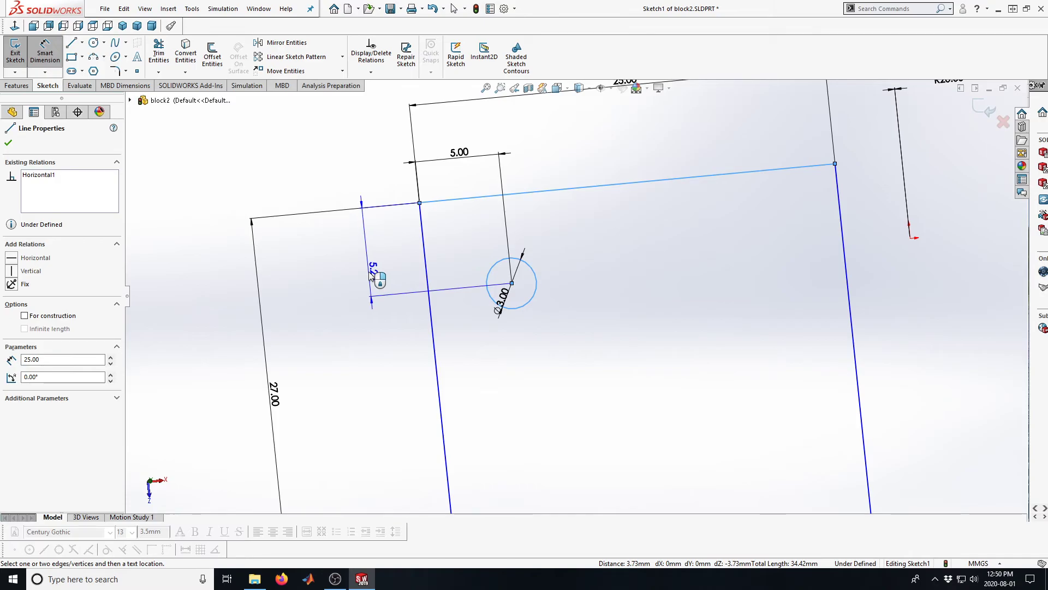
{"action": "left_click", "coordinate": [368, 266]}
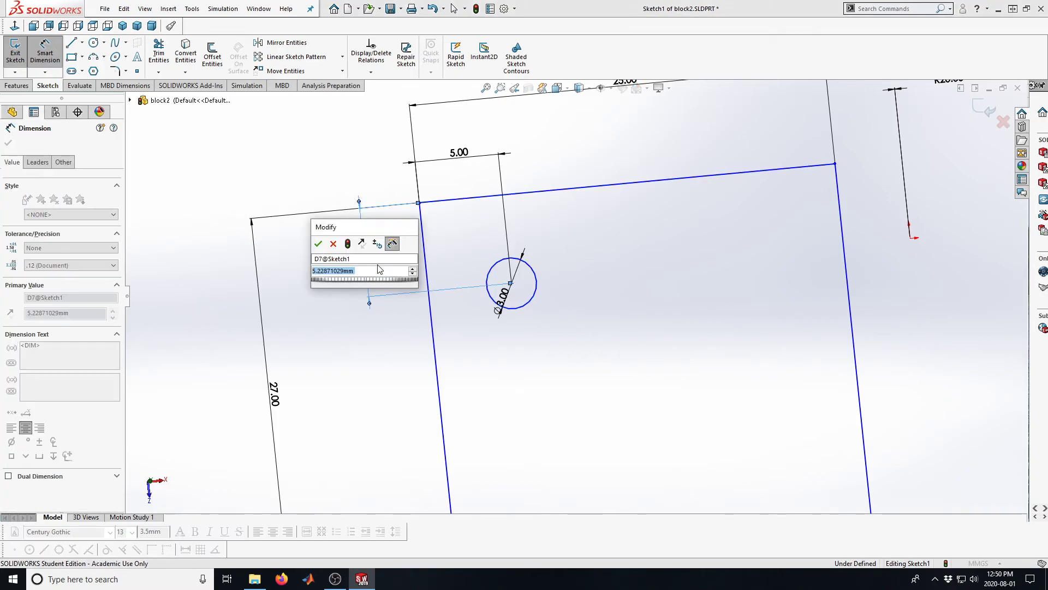
{"action": "type", "text": "6"}
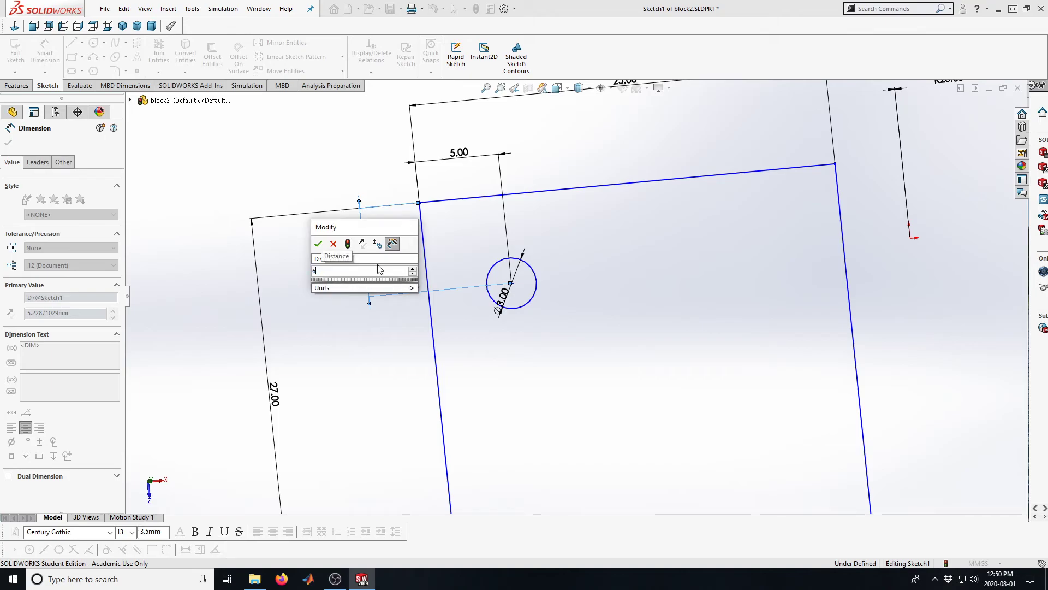
{"action": "key", "text": "Return"}
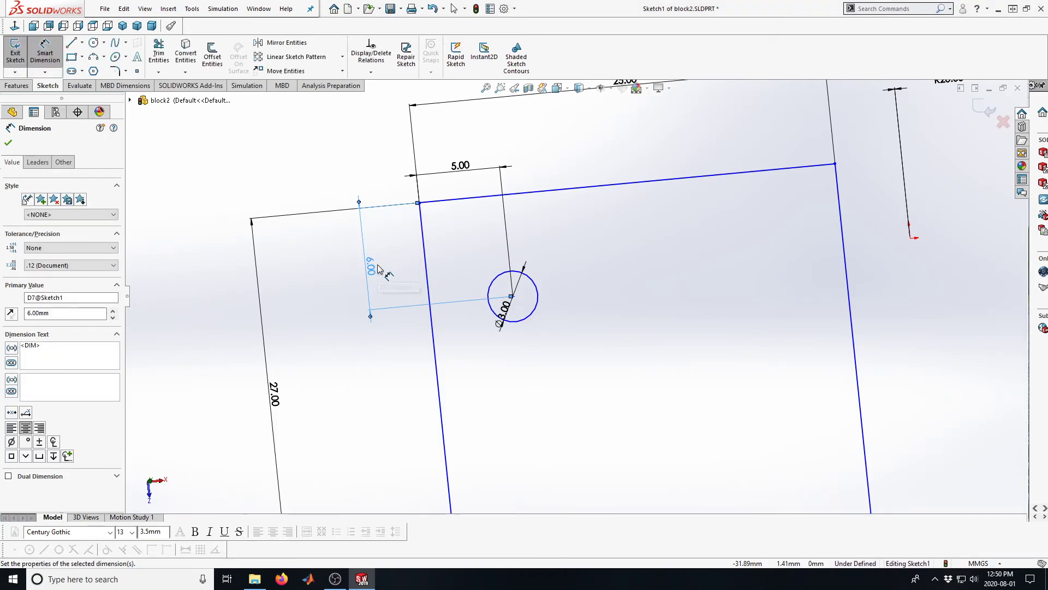
{"action": "left_click", "coordinate": [344, 392]}
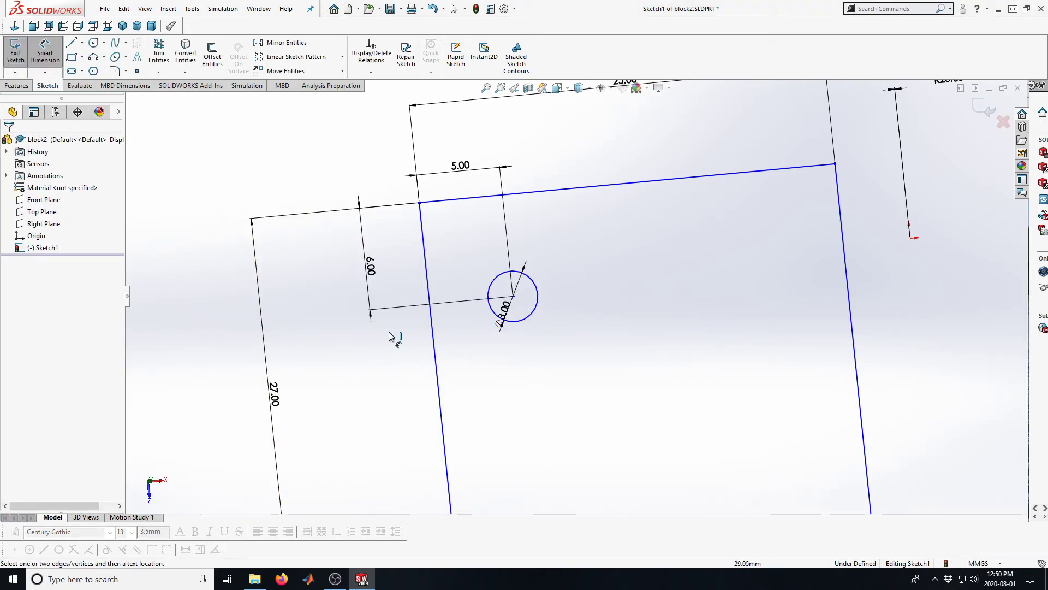
Sketch a circle about 2.9 mm in diameter inside the rectangle, near its lower-left corner
{"action": "left_click", "coordinate": [94, 44]}
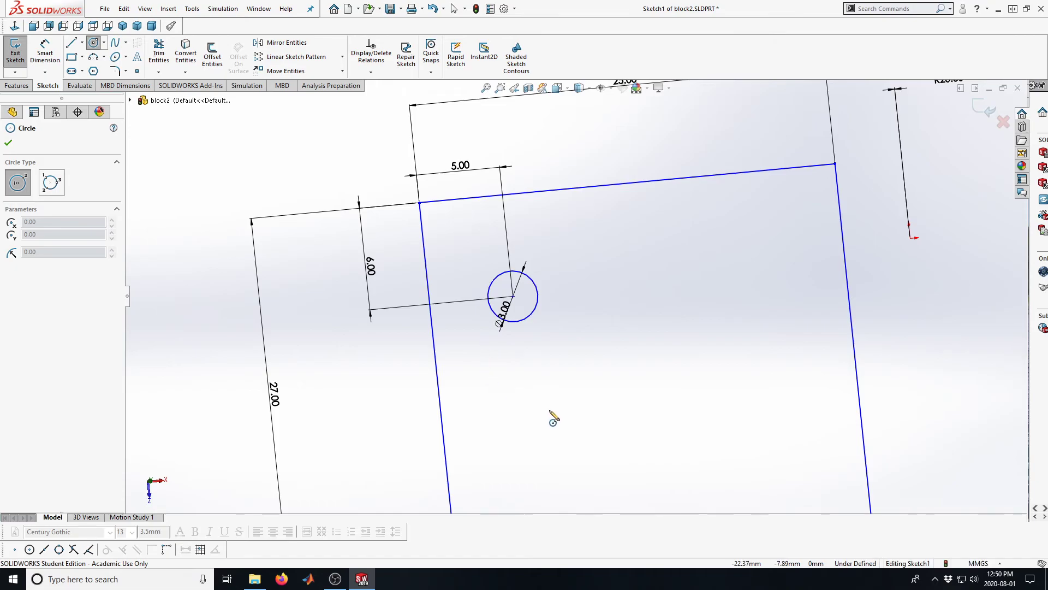
{"action": "scroll", "coordinate": [521, 447], "scroll_direction": "up", "scroll_amount": 4}
{"action": "scroll", "coordinate": [546, 415], "scroll_direction": "down", "scroll_amount": 2}
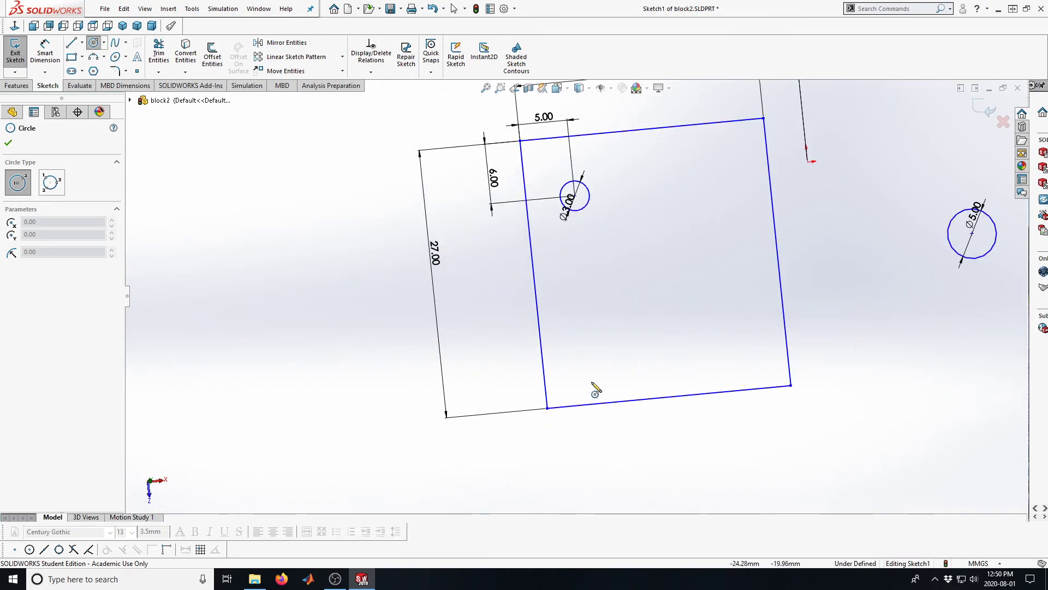
{"action": "left_click_drag", "start_coordinate": [588, 356], "coordinate": [601, 366]}
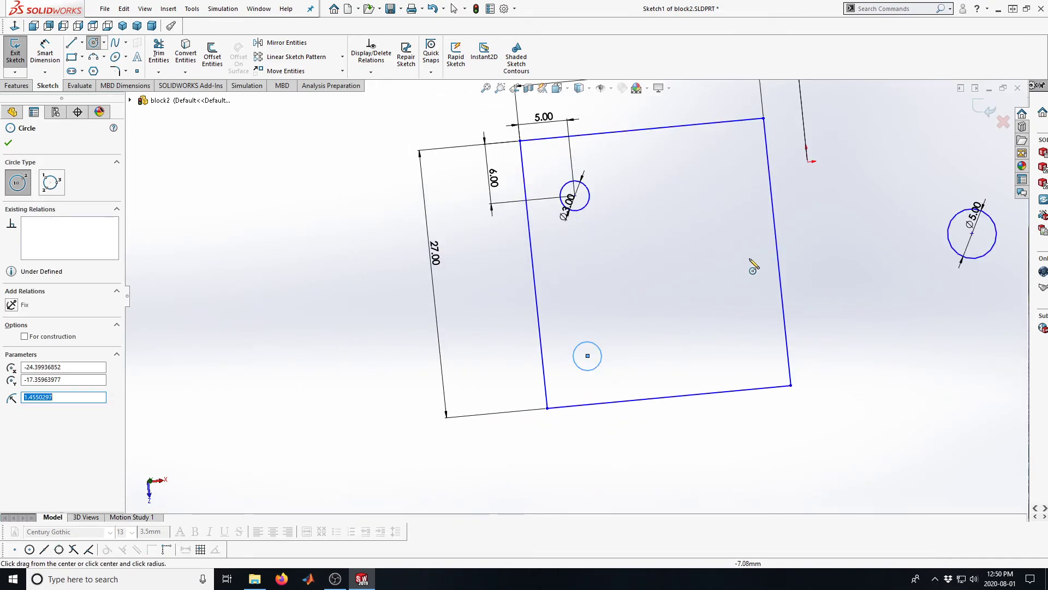
{"action": "left_click", "coordinate": [18, 143]}
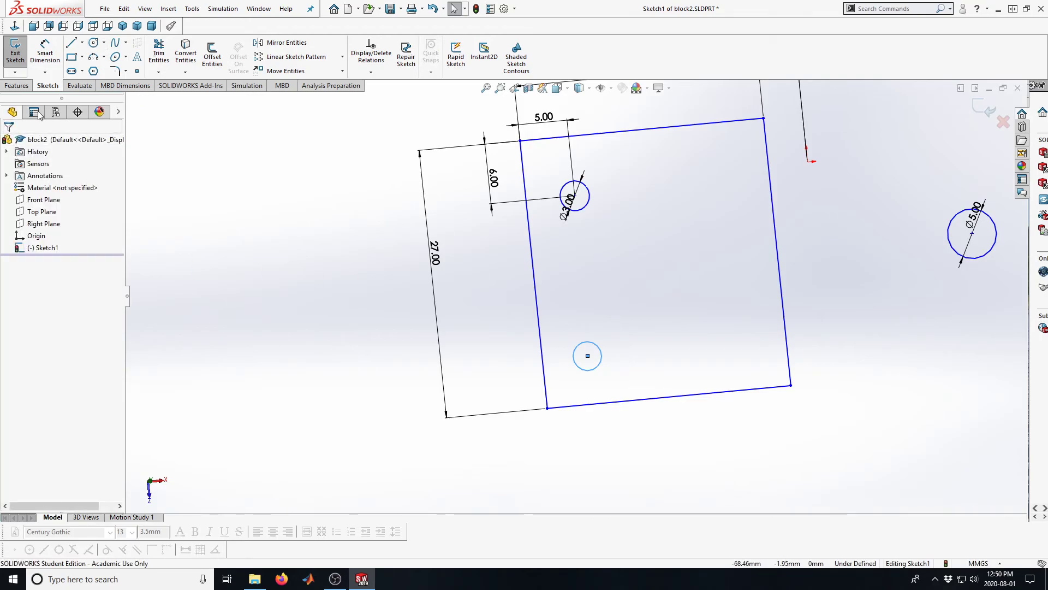
Dimension the new lower circle's diameter as 2 mm
{"action": "left_click", "coordinate": [53, 52]}
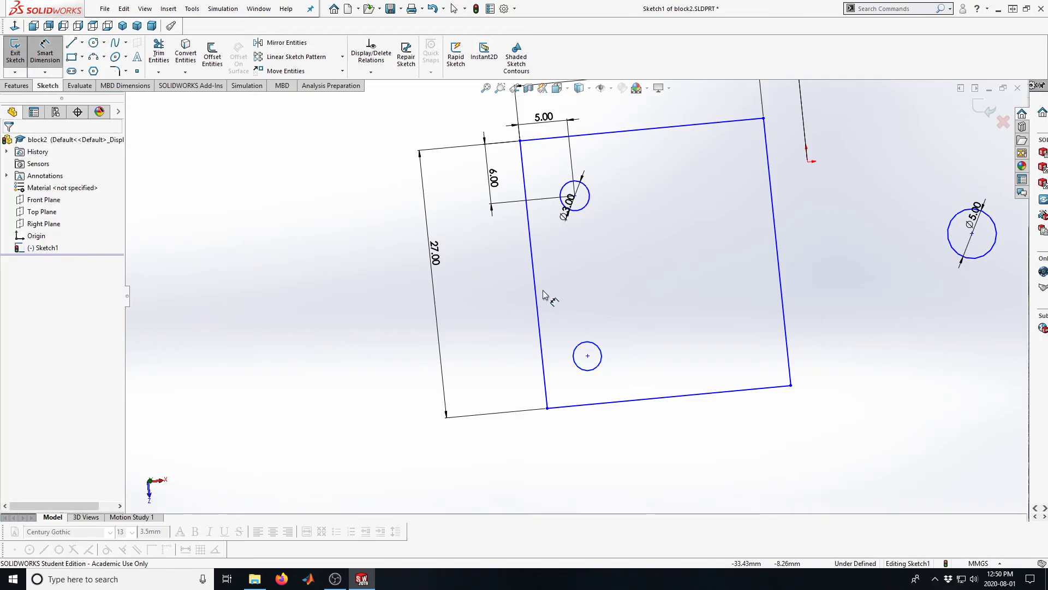
{"action": "left_click", "coordinate": [601, 351]}
{"action": "left_click", "coordinate": [622, 314]}
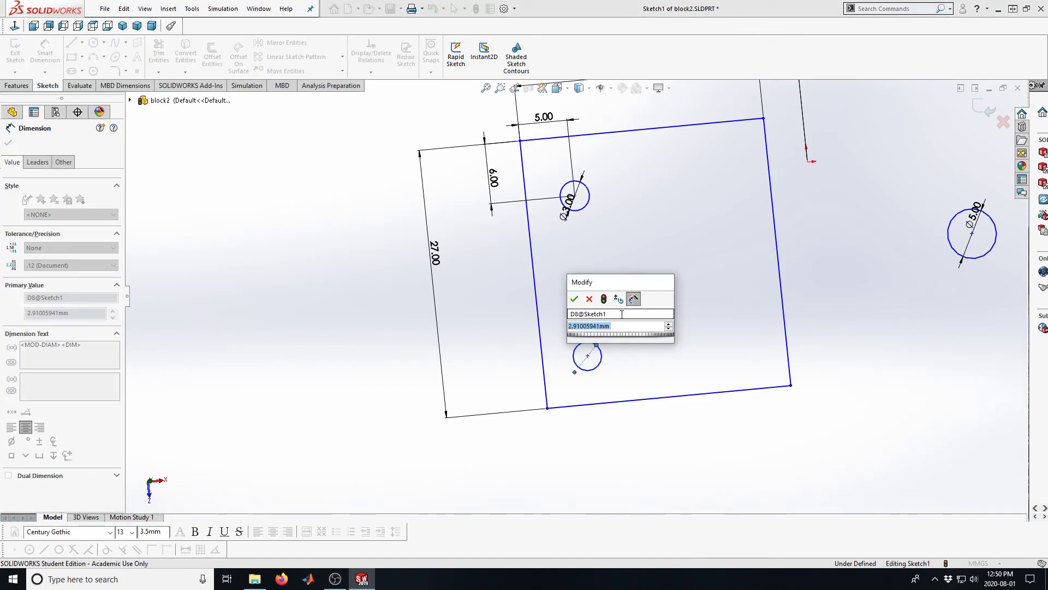
{"action": "type", "text": "2"}
{"action": "key", "text": "Return"}
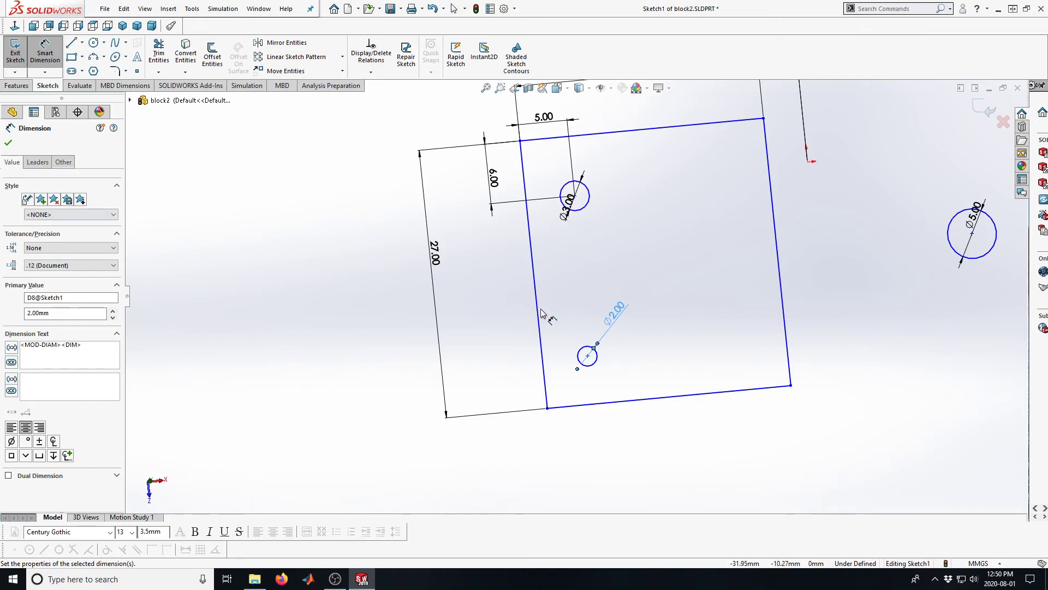
Dimension the vertical distance between the centers of the 2 mm and 3 mm circles as 15 mm, and end dimensioning
{"action": "left_click", "coordinate": [587, 354]}
{"action": "left_click", "coordinate": [575, 196]}
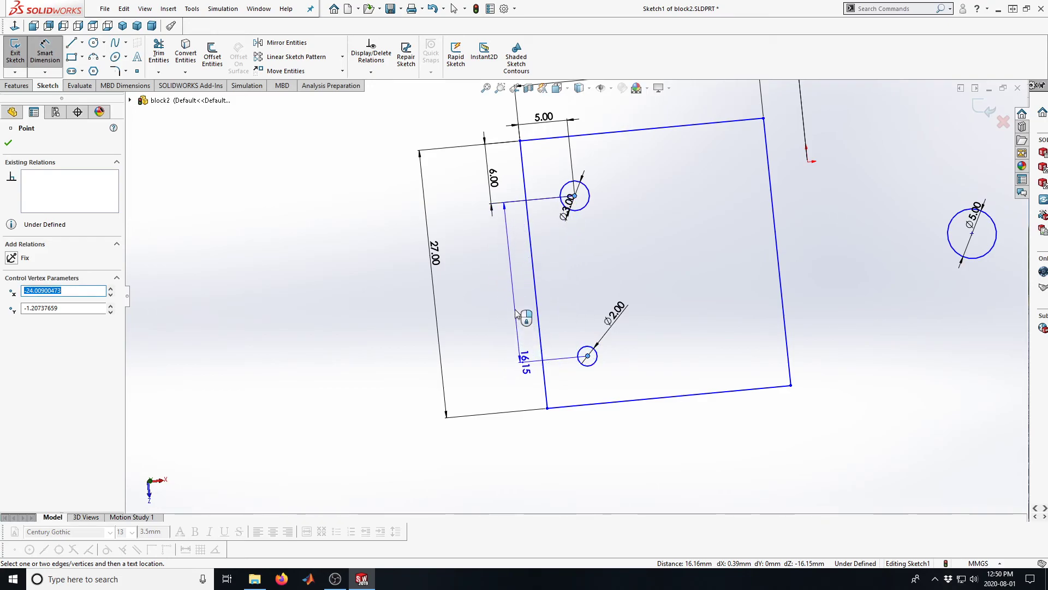
{"action": "left_click", "coordinate": [516, 312]}
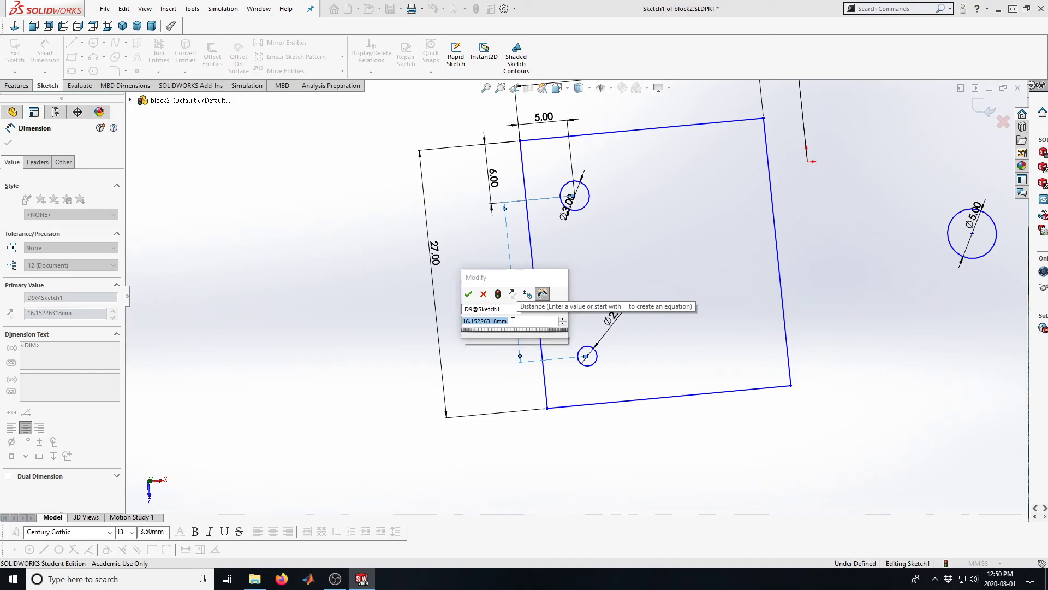
{"action": "type", "text": "15"}
{"action": "key", "text": "Return"}
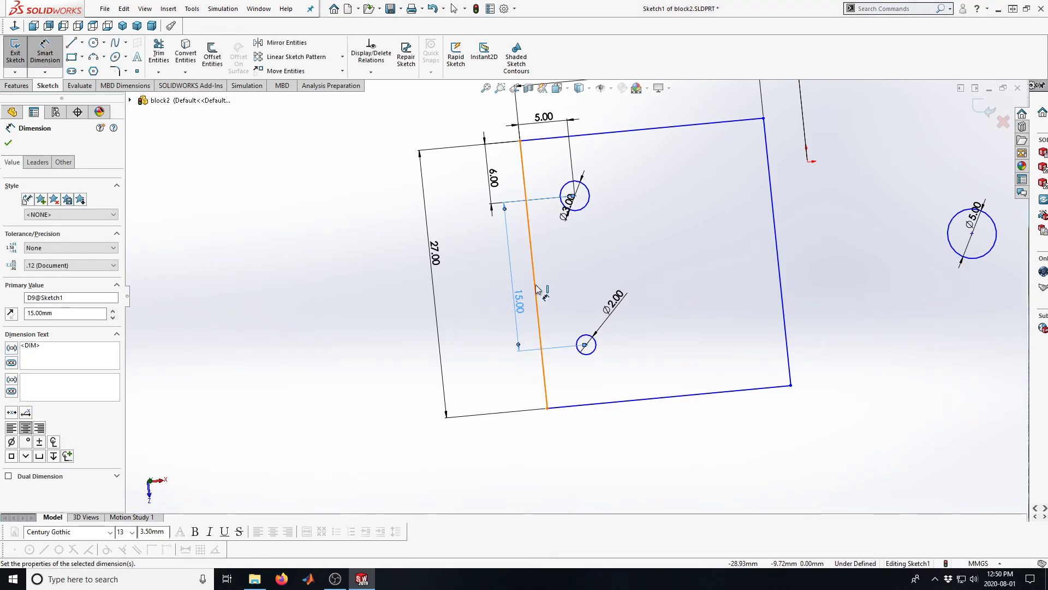
{"action": "left_click", "coordinate": [380, 284]}
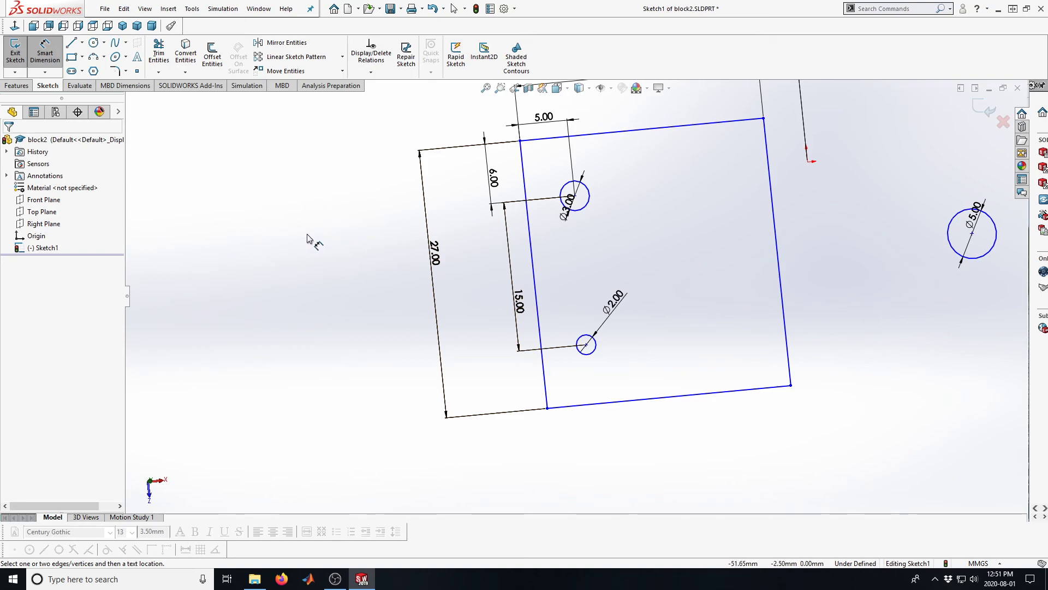
{"action": "key", "text": "Escape"}
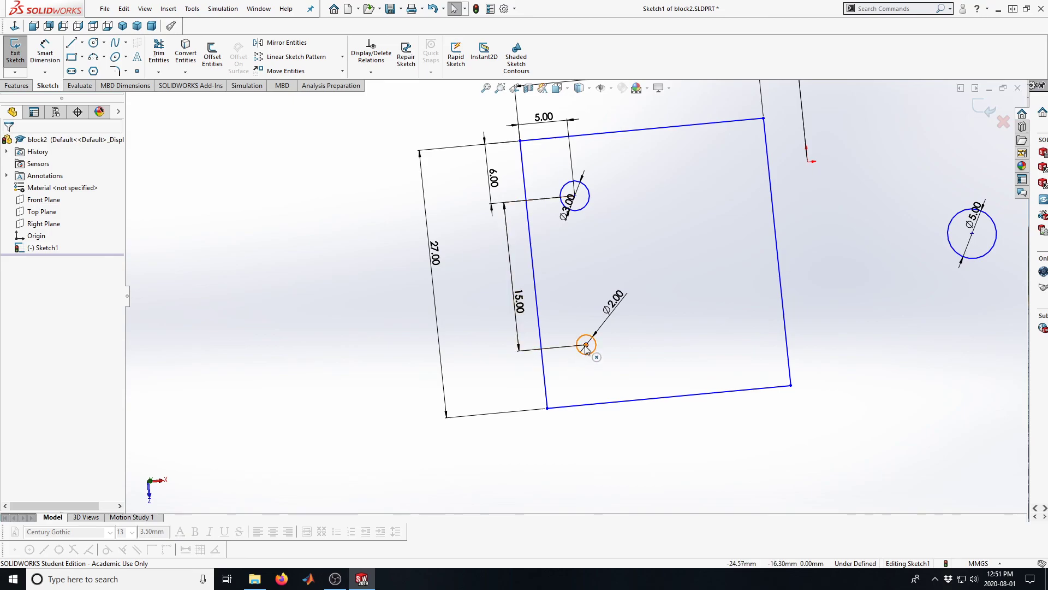
Move the 2 mm circle sideways toward the rectangle's right edge and back to near its starting place below the 3 mm circle
{"action": "mouse_move", "coordinate": [596, 345]}
{"action": "left_mouse_down"}
{"action": "mouse_move", "coordinate": [710, 327]}
{"action": "mouse_move", "coordinate": [651, 332]}
{"action": "mouse_move", "coordinate": [680, 344]}
{"action": "mouse_move", "coordinate": [579, 346]}
{"action": "mouse_move", "coordinate": [686, 336]}
{"action": "left_mouse_up"}
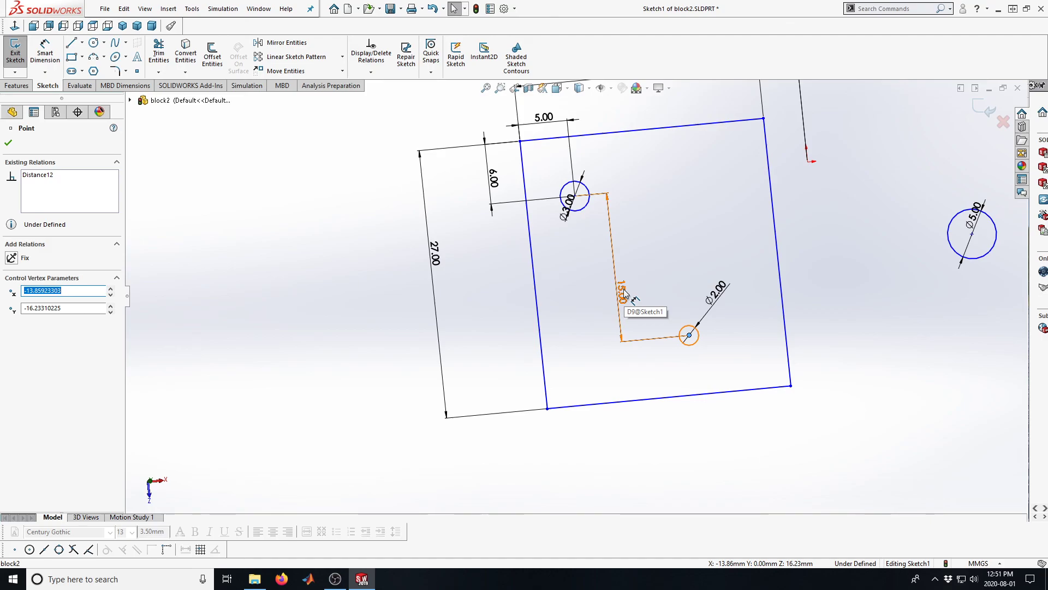
{"action": "left_click_drag", "start_coordinate": [689, 336], "coordinate": [592, 345]}
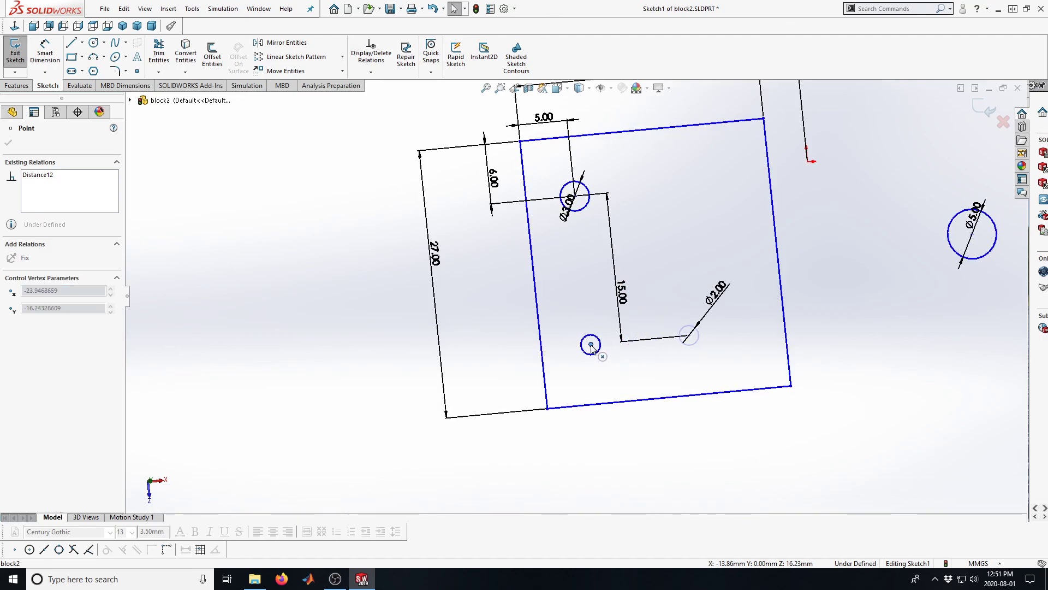